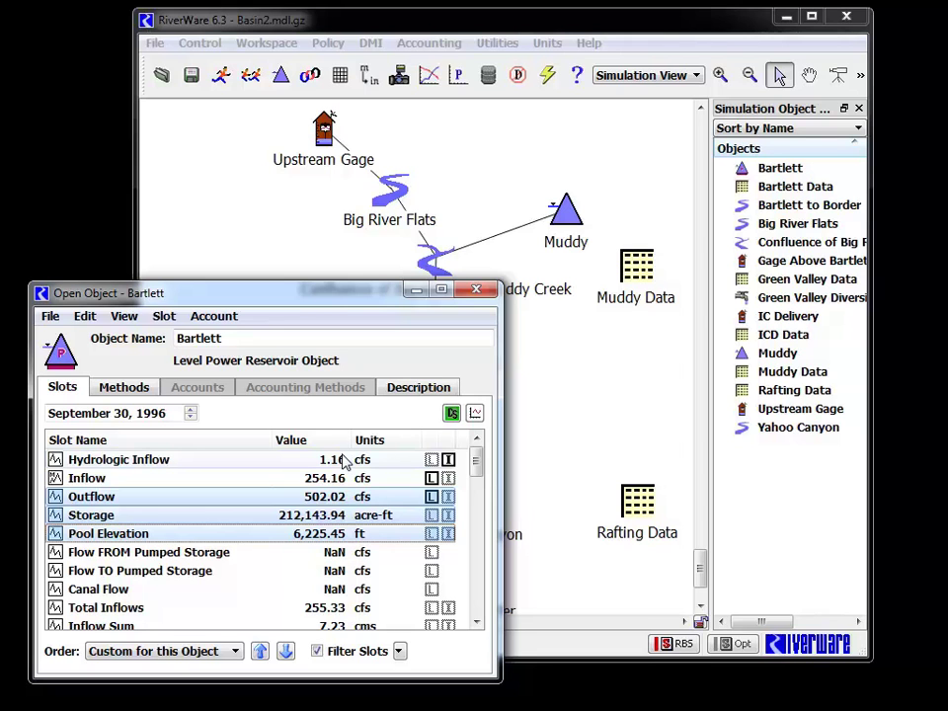
# Step: Open the DMI Manager from the main workspace and create a new database DMI
pyautogui.click(297, 248)
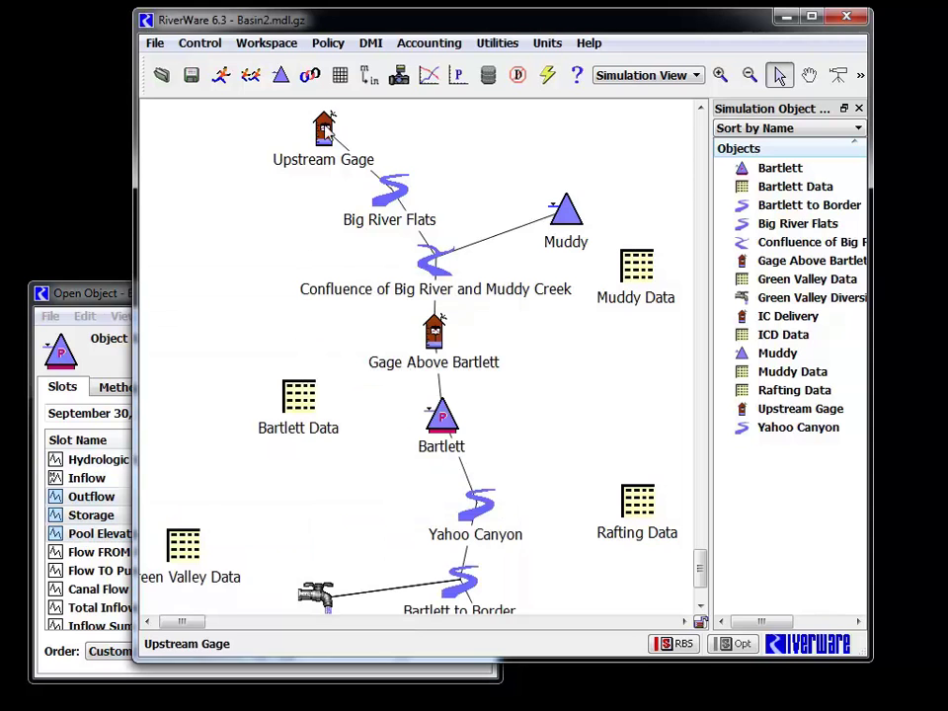
pyautogui.click(369, 46)
pyautogui.click(374, 78)
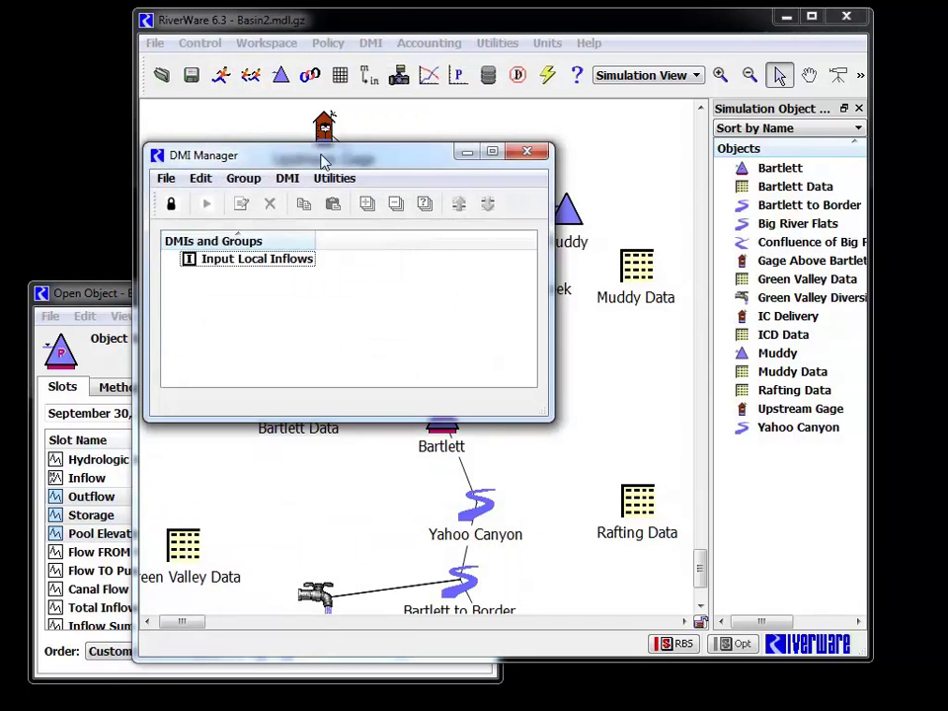
pyautogui.click(287, 177)
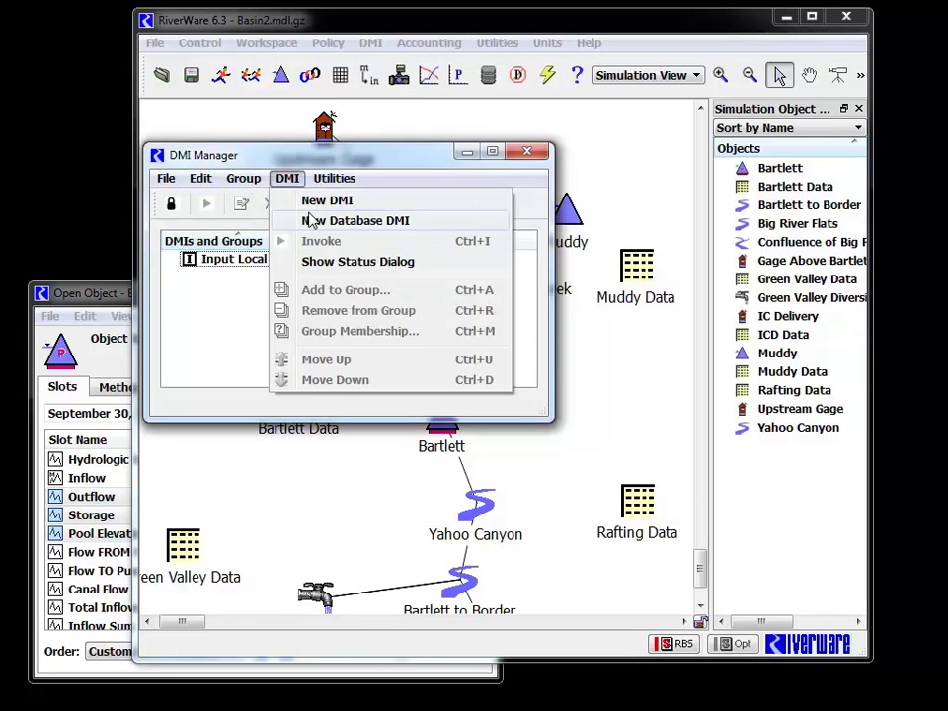
pyautogui.click(312, 226)
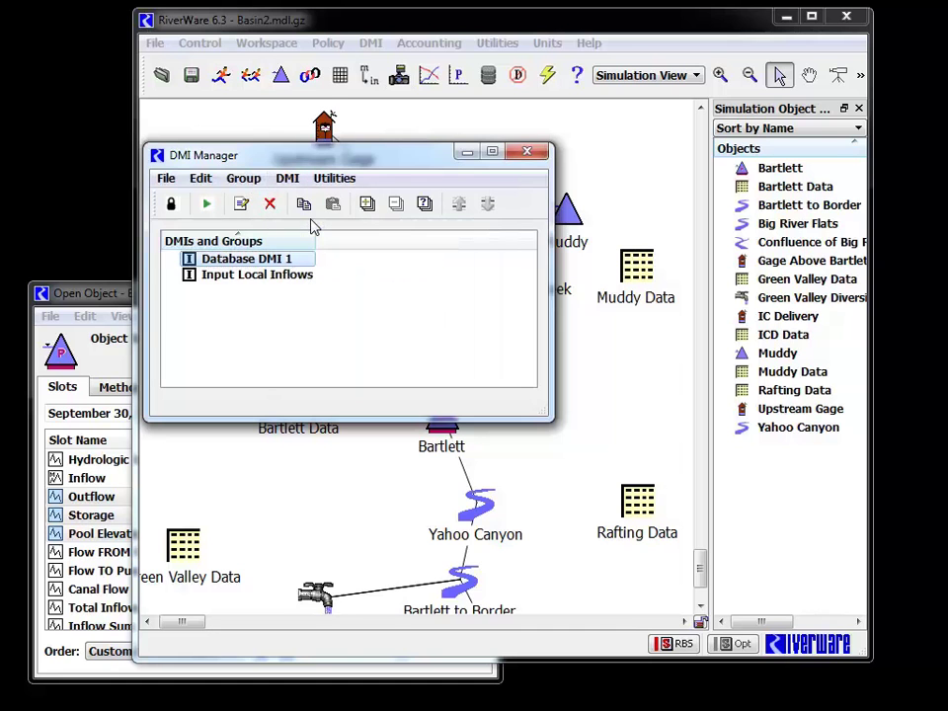
# Step: Open the new database DMI, rename it Outputs and set its type to Output
pyautogui.doubleClick(247, 260)
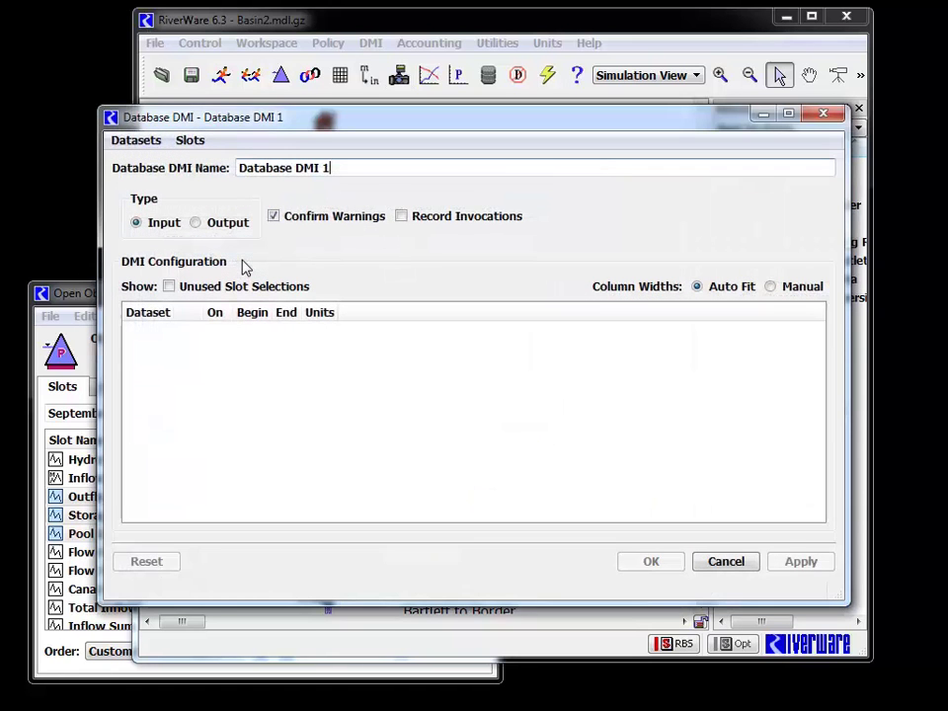
pyautogui.moveTo(371, 172); pyautogui.dragTo(194, 146)
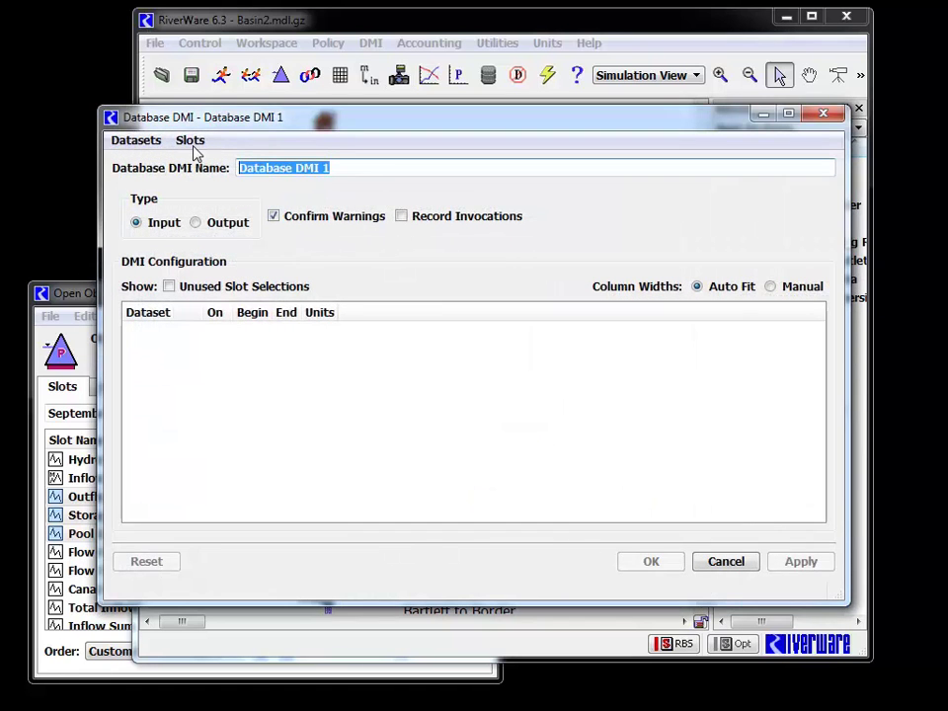
pyautogui.write('Outputs')
pyautogui.press('Return')
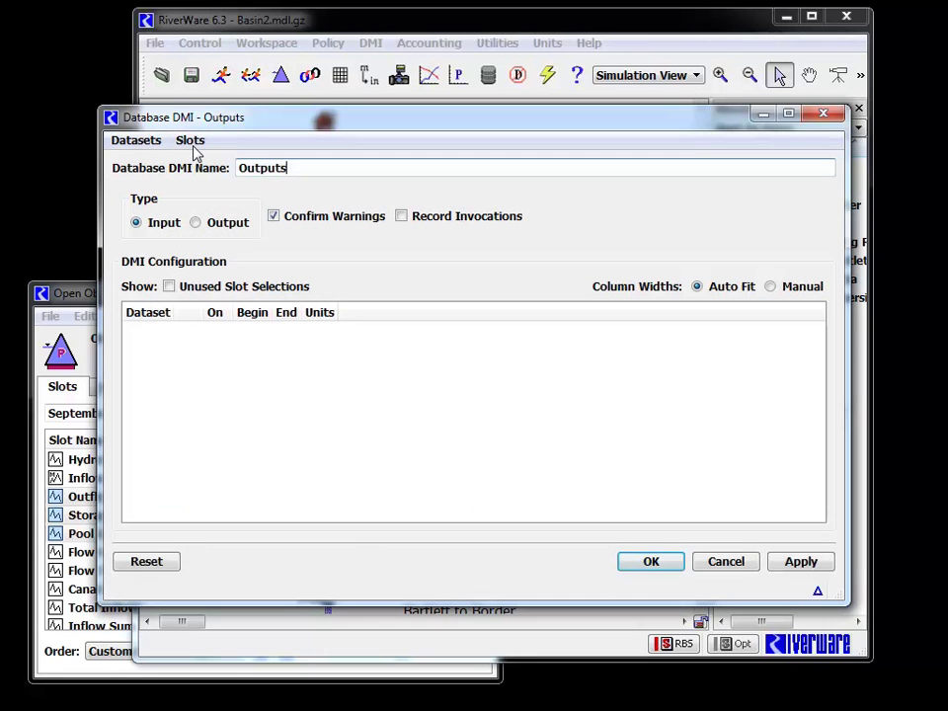
pyautogui.click(199, 225)
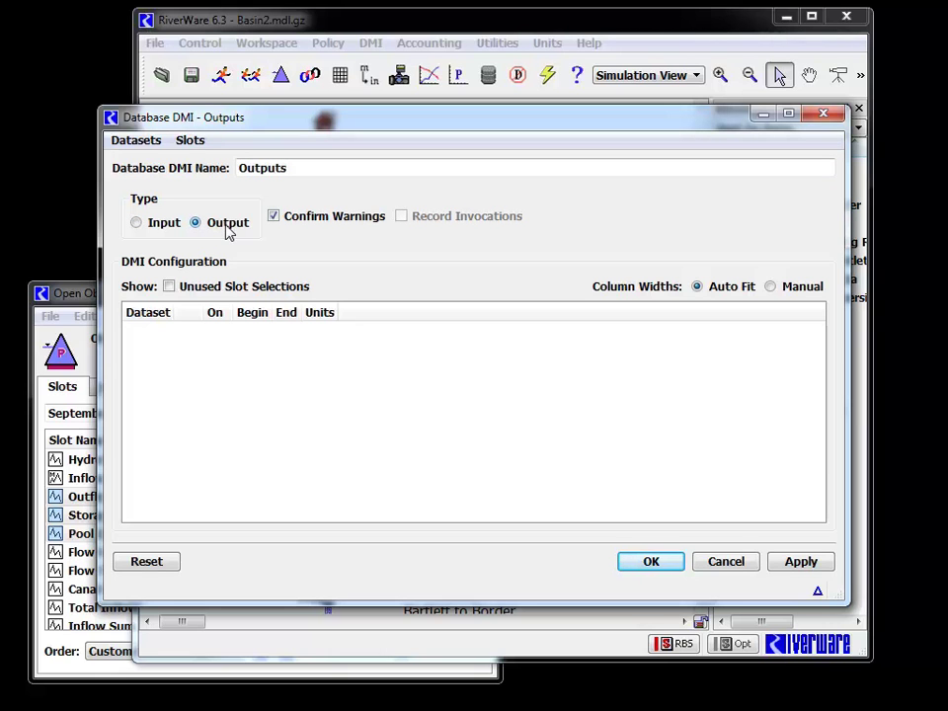
# Step: Add a new Excel dataset to the Outputs DMI and give it a new slot selection
pyautogui.click(136, 141)
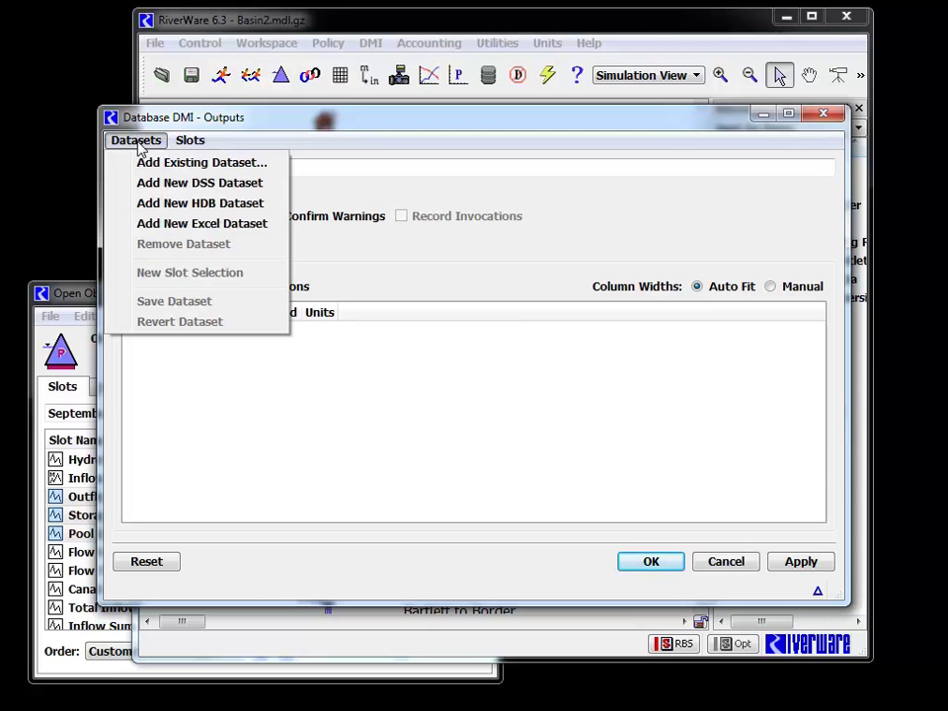
pyautogui.click(162, 227)
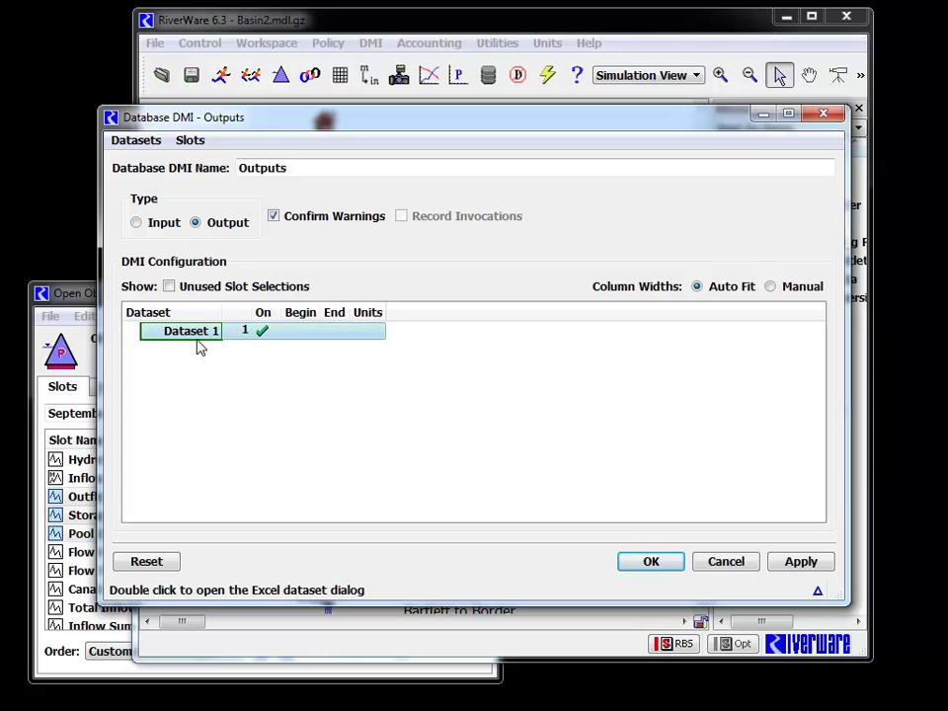
pyautogui.click(146, 146)
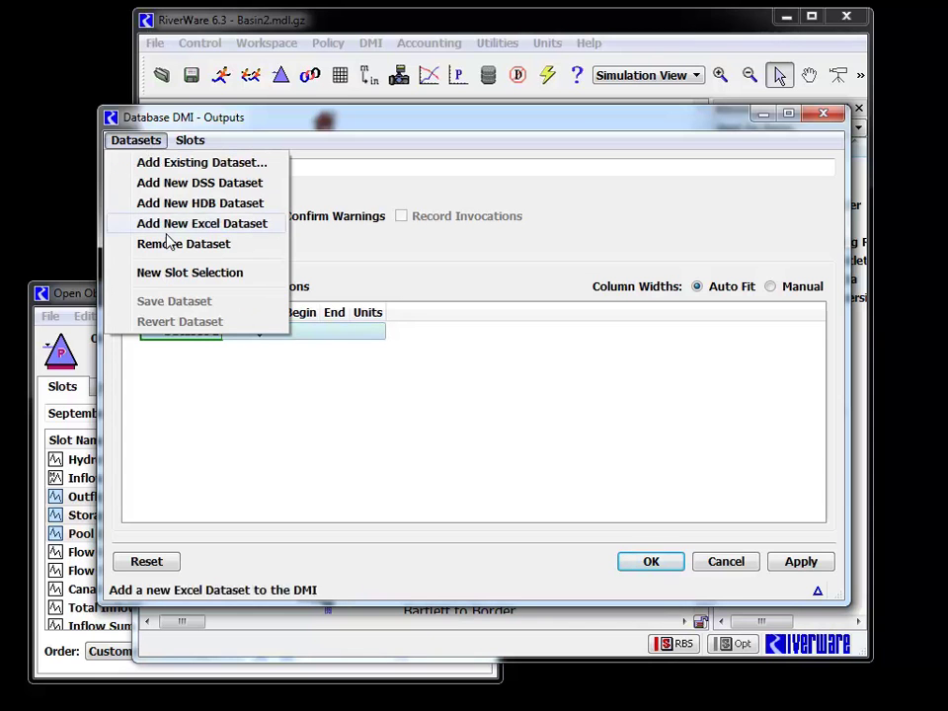
pyautogui.click(180, 277)
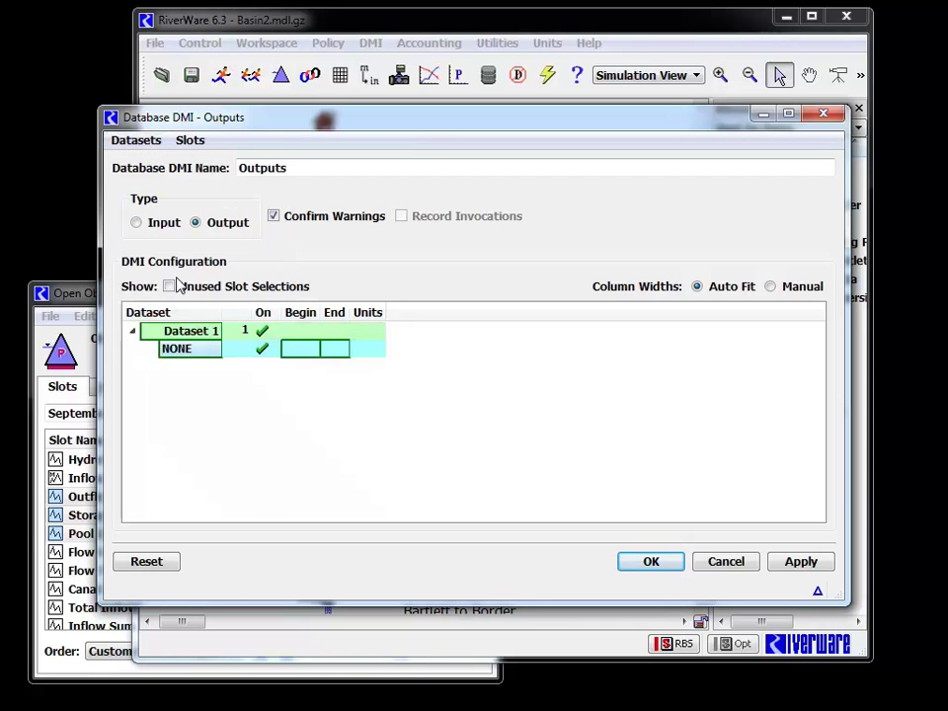
# Step: In the new slot selection, include all reservoirs by wildcard and select Bartlett's Pool Elevation, Storage and Outflow slots
pyautogui.doubleClick(187, 356)
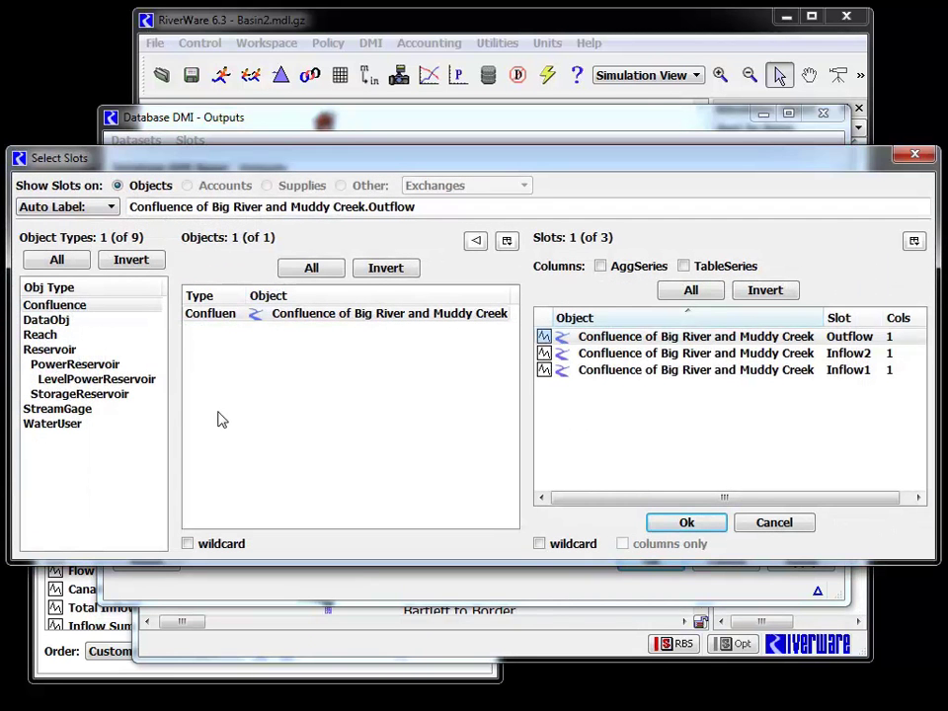
pyautogui.click(57, 351)
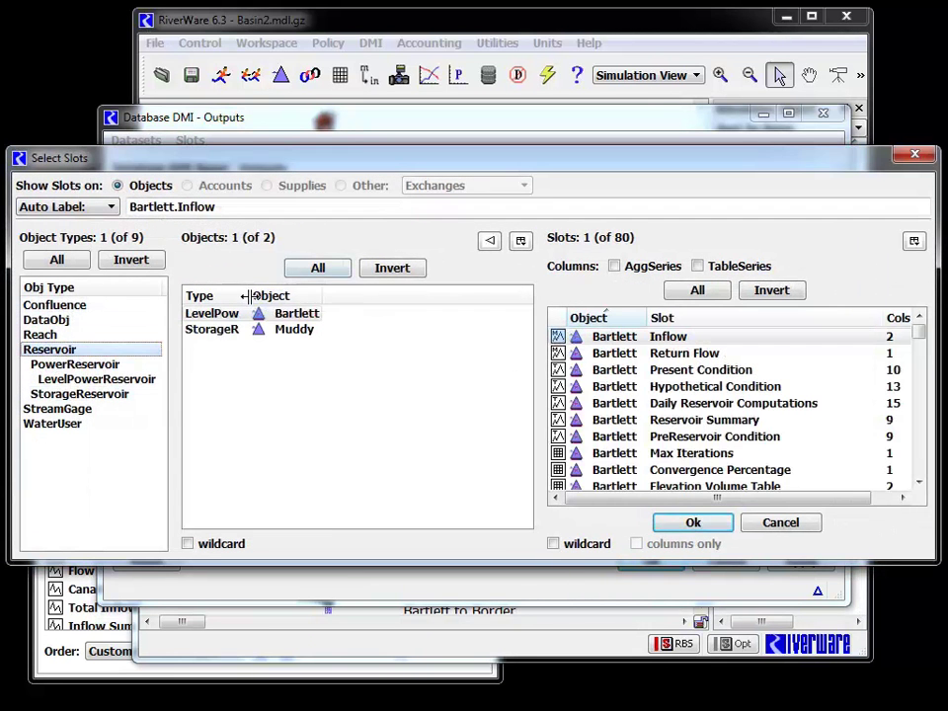
pyautogui.click(202, 544)
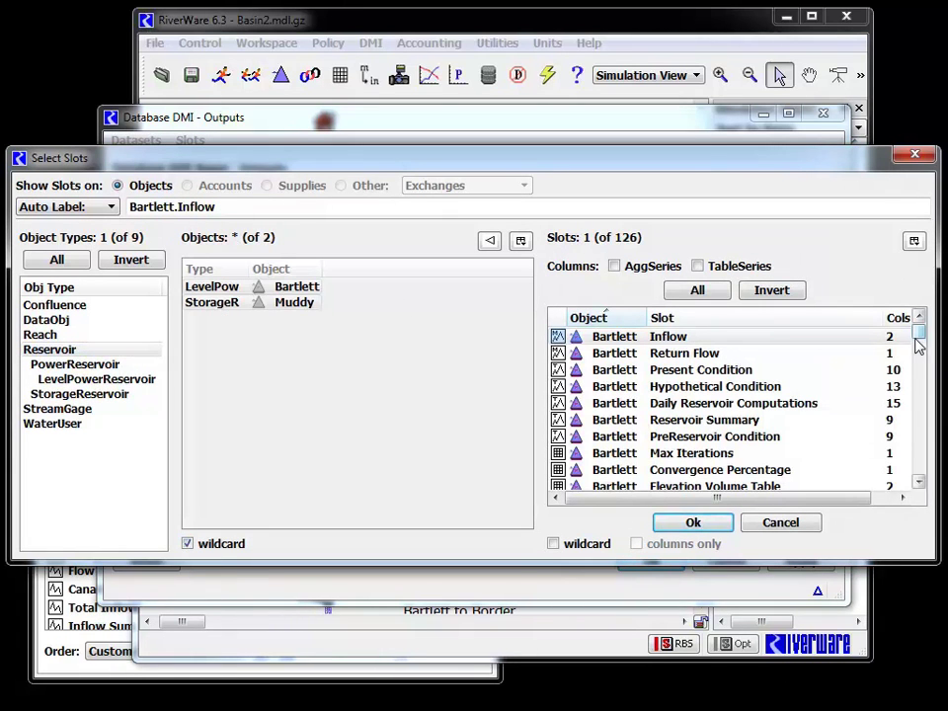
pyautogui.moveTo(919, 338); pyautogui.dragTo(922, 419)
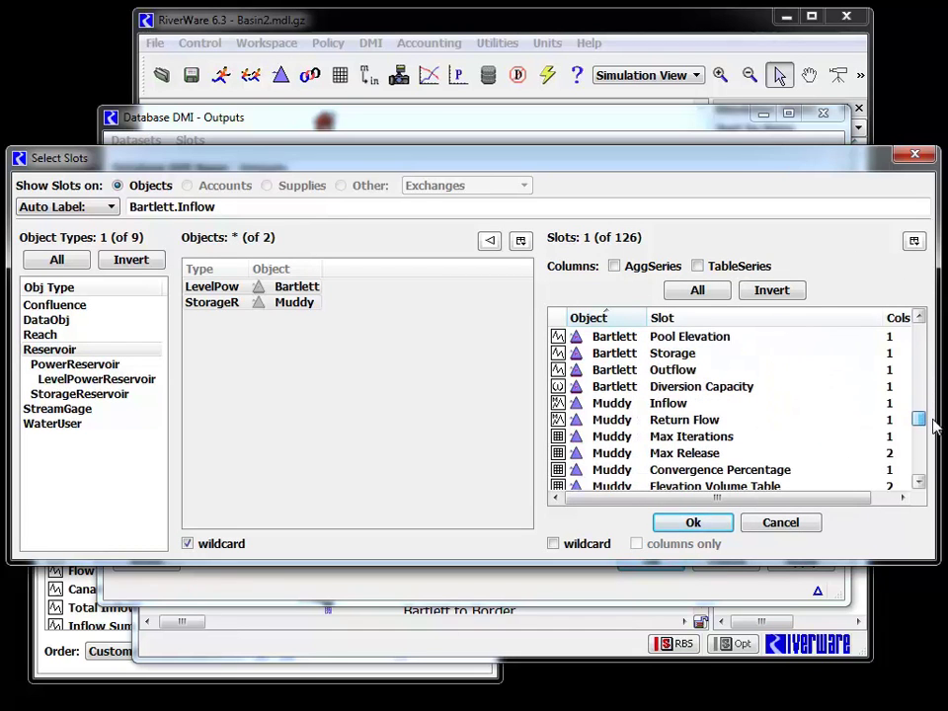
pyautogui.click(678, 338)
pyautogui.keyDown('ctrl'); pyautogui.click(683, 357); pyautogui.keyUp('ctrl')
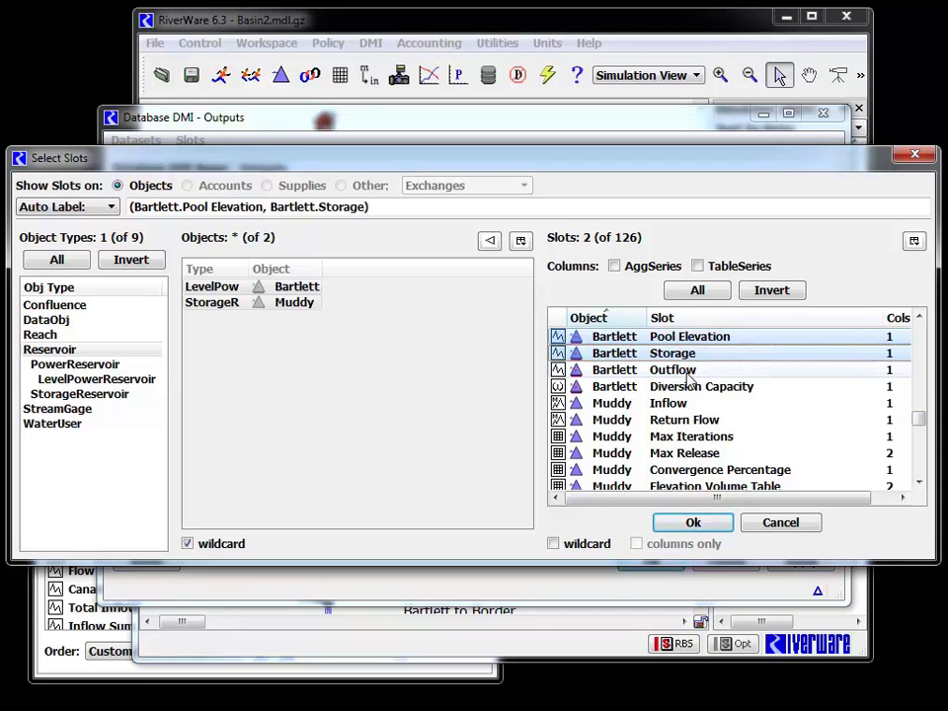
pyautogui.keyDown('ctrl'); pyautogui.click(688, 373); pyautogui.keyUp('ctrl')
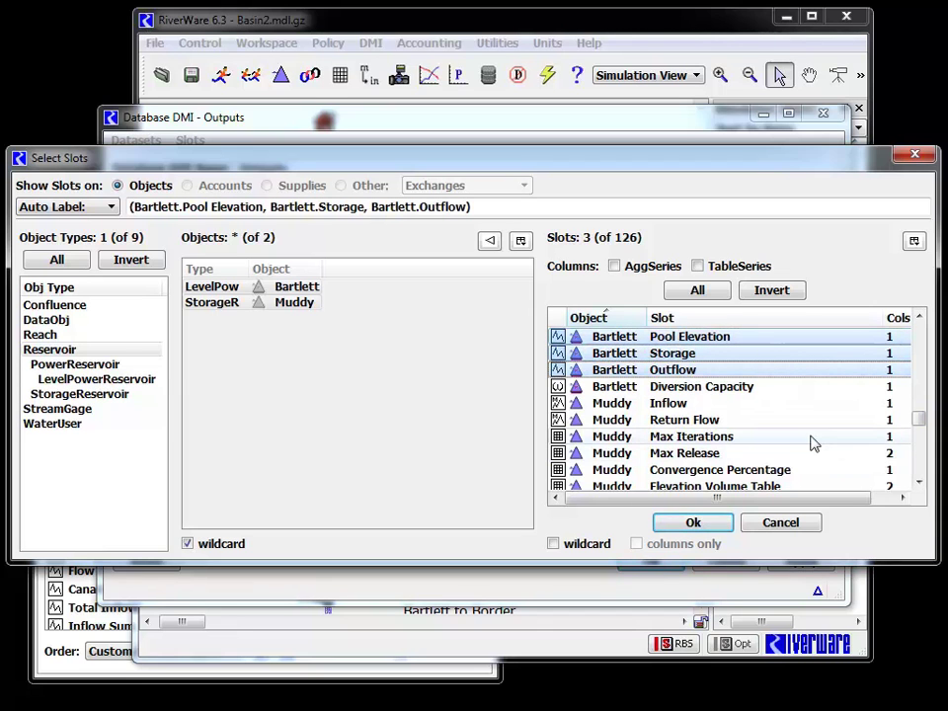
# Step: Add Muddy's Pool Elevation, Storage and Outflow slots to the selection and accept it
pyautogui.moveTo(920, 422); pyautogui.dragTo(918, 470)
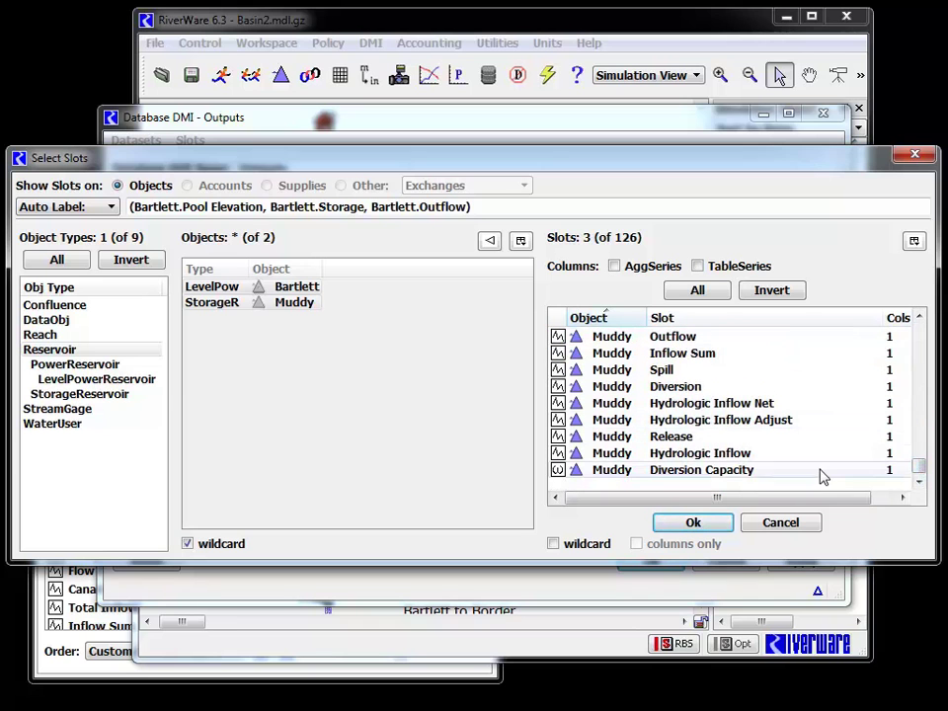
pyautogui.scroll(1, 918, 466)
pyautogui.moveTo(918, 466)
pyautogui.mouseDown()
pyautogui.moveTo(918, 450)
pyautogui.moveTo(918, 470)
pyautogui.moveTo(918, 460)
pyautogui.mouseUp()
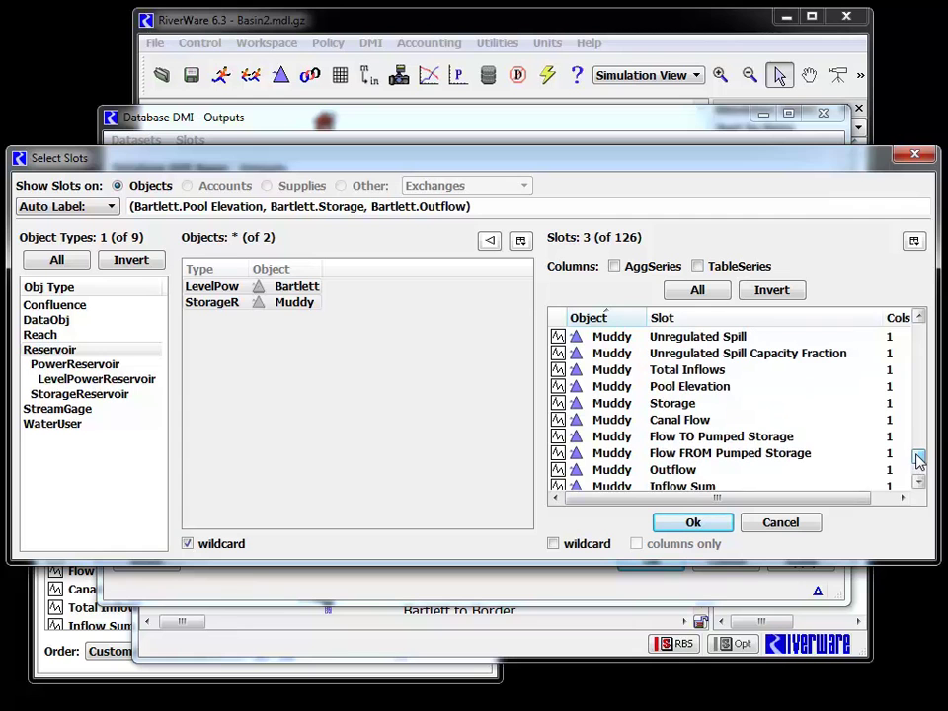
pyautogui.click(705, 387)
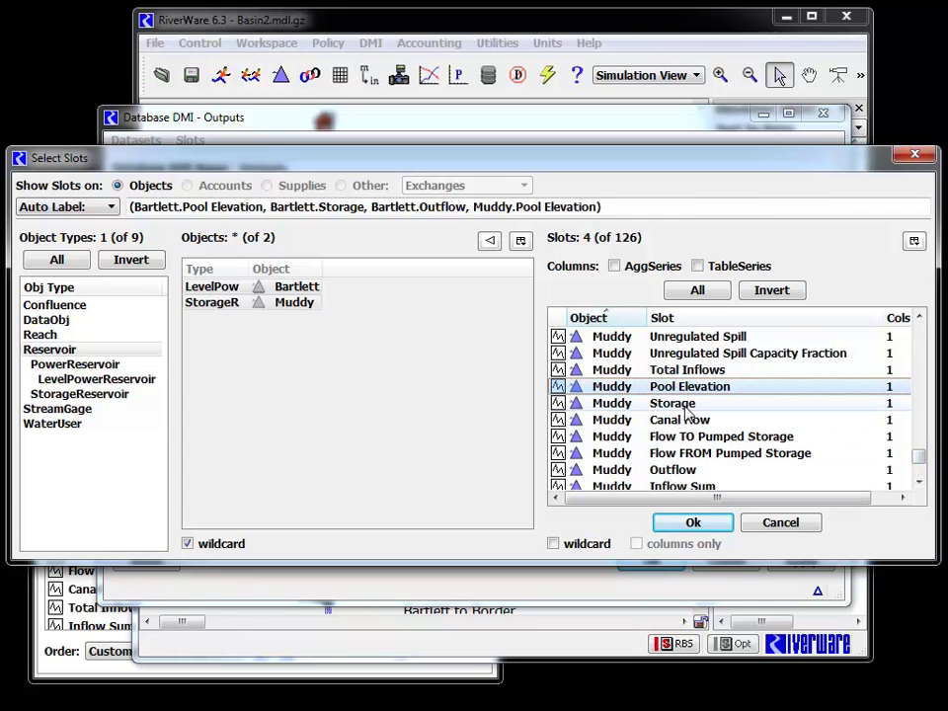
pyautogui.click(686, 405)
pyautogui.click(690, 469)
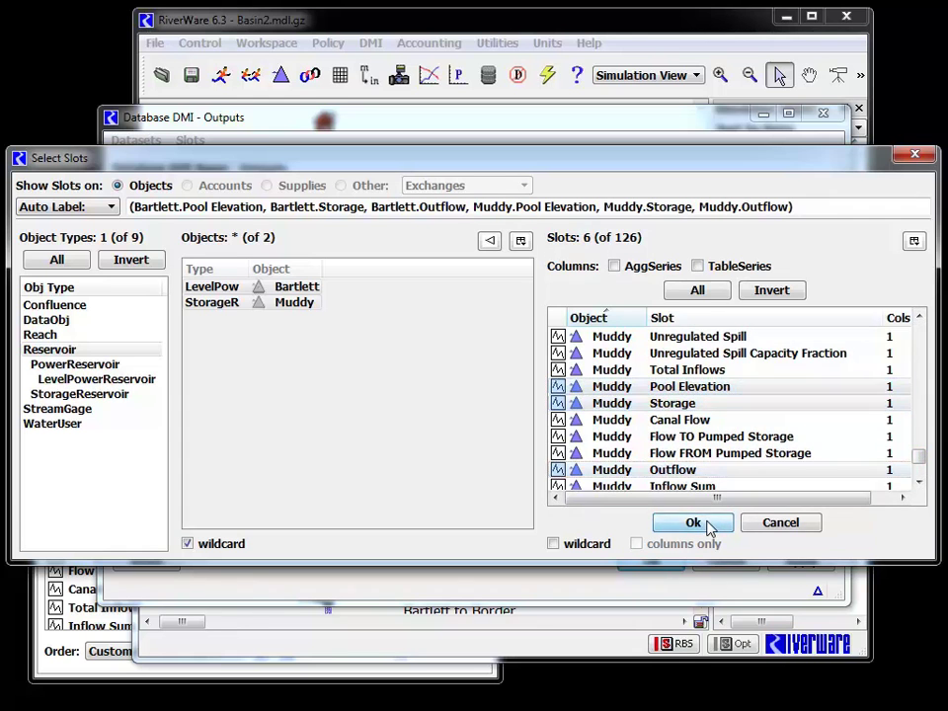
pyautogui.click(705, 526)
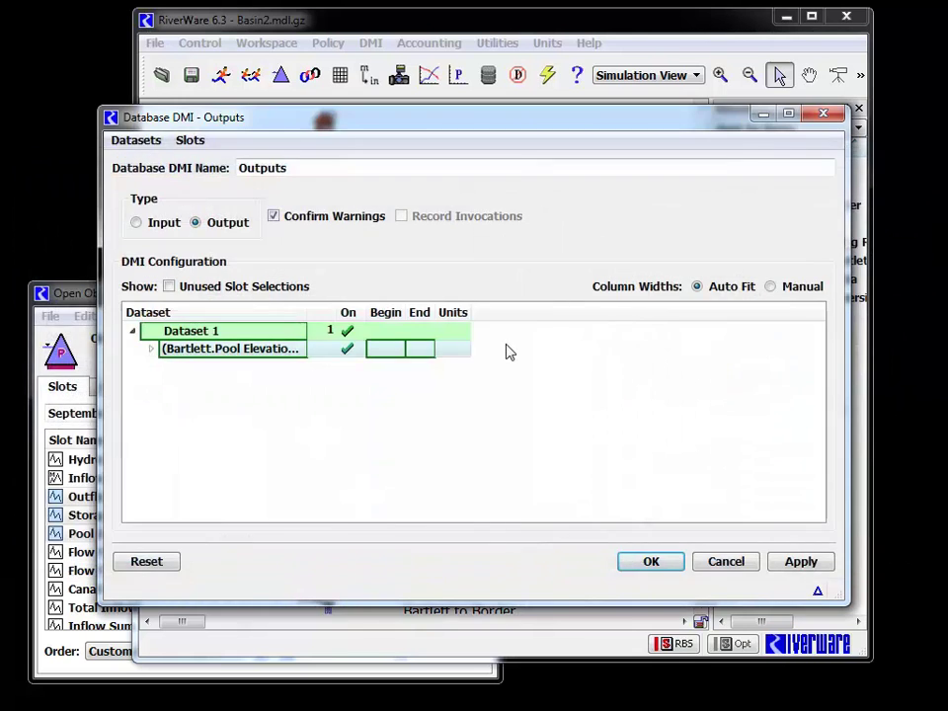
# Step: Expand the slot selection to list its slots, and set its range to begin at Start Timestep and end at Finish Timestep
pyautogui.click(151, 351)
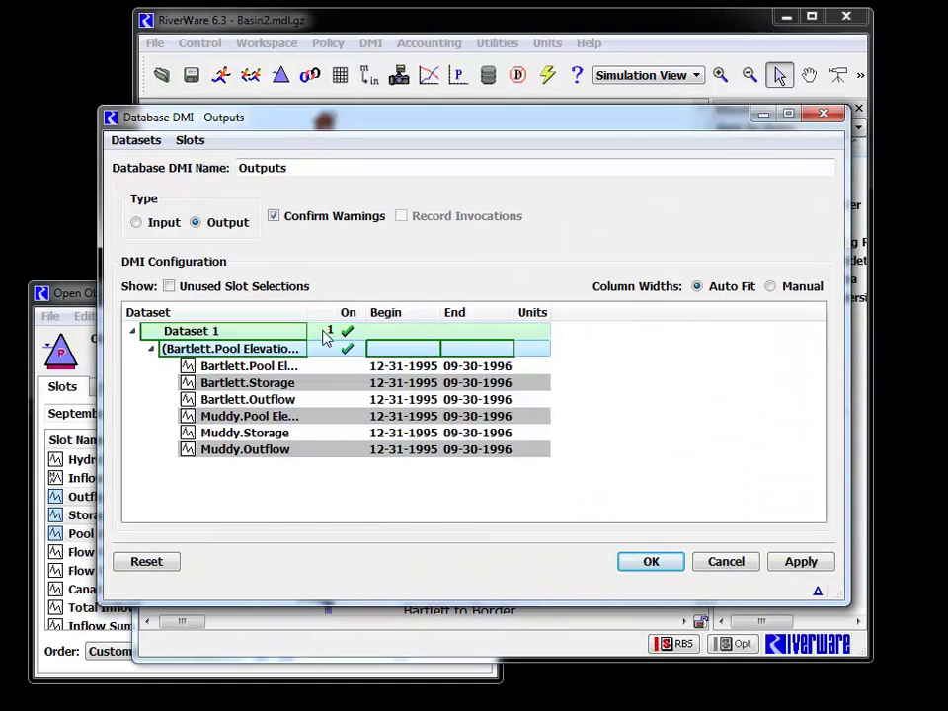
pyautogui.moveTo(307, 312); pyautogui.dragTo(373, 312)
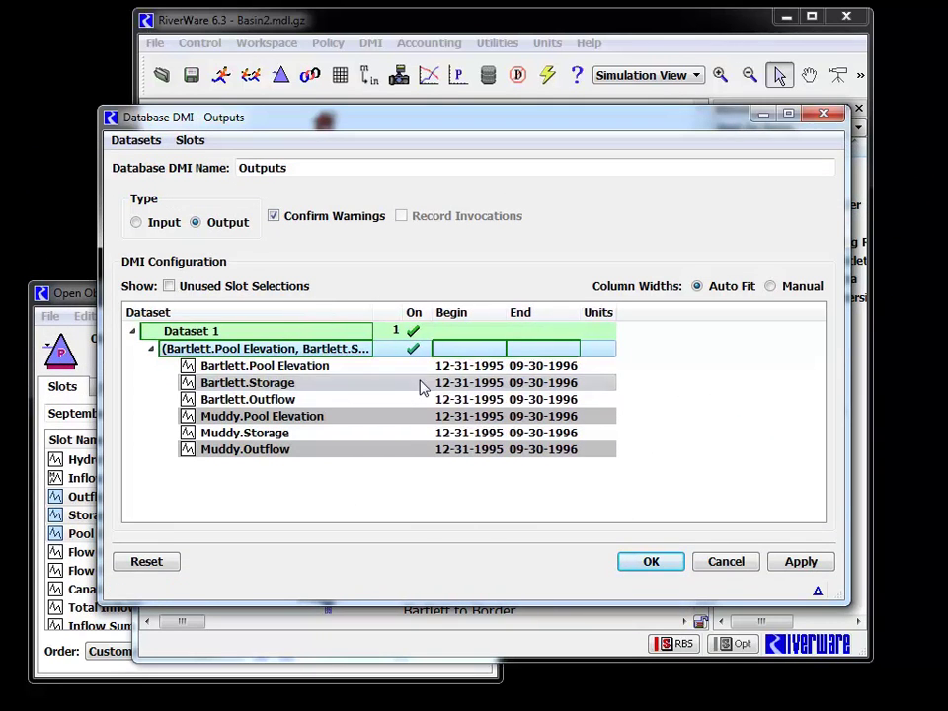
pyautogui.rightClick(484, 353)
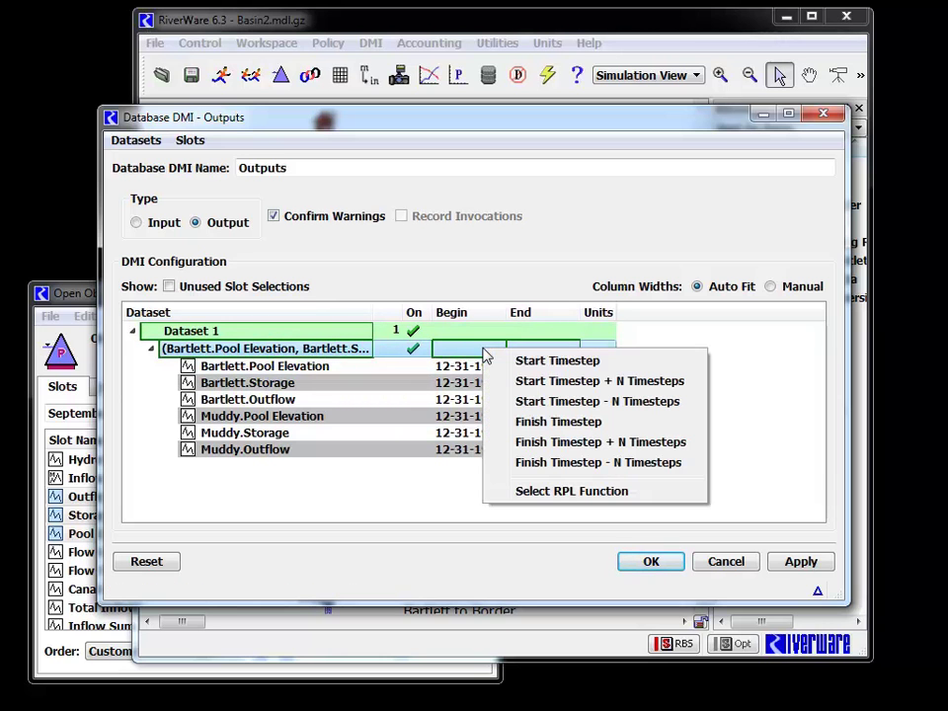
pyautogui.click(532, 370)
pyautogui.rightClick(475, 351)
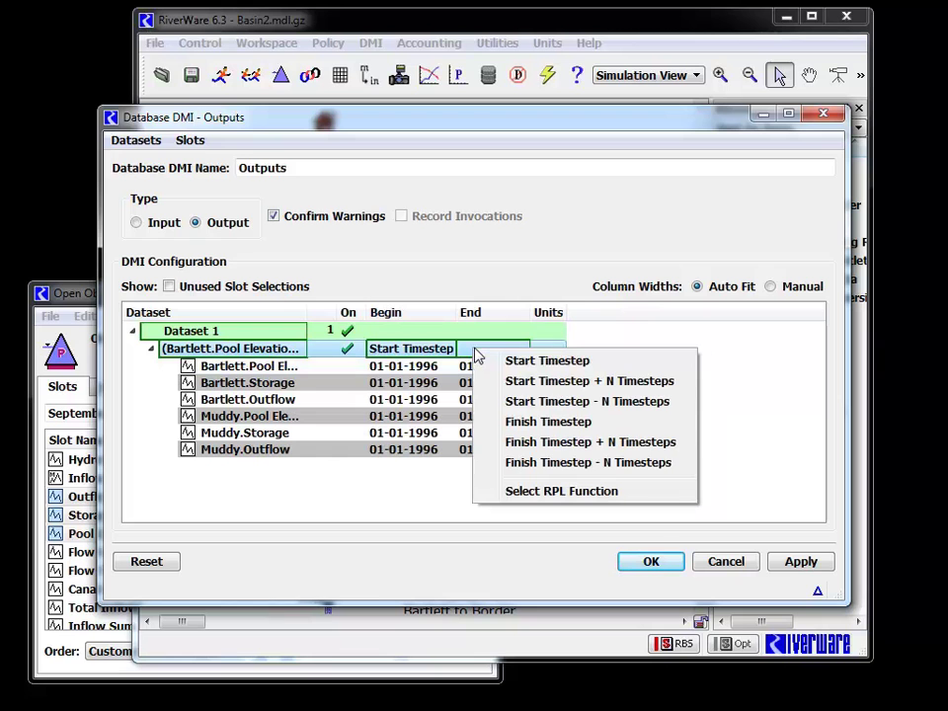
pyautogui.click(550, 422)
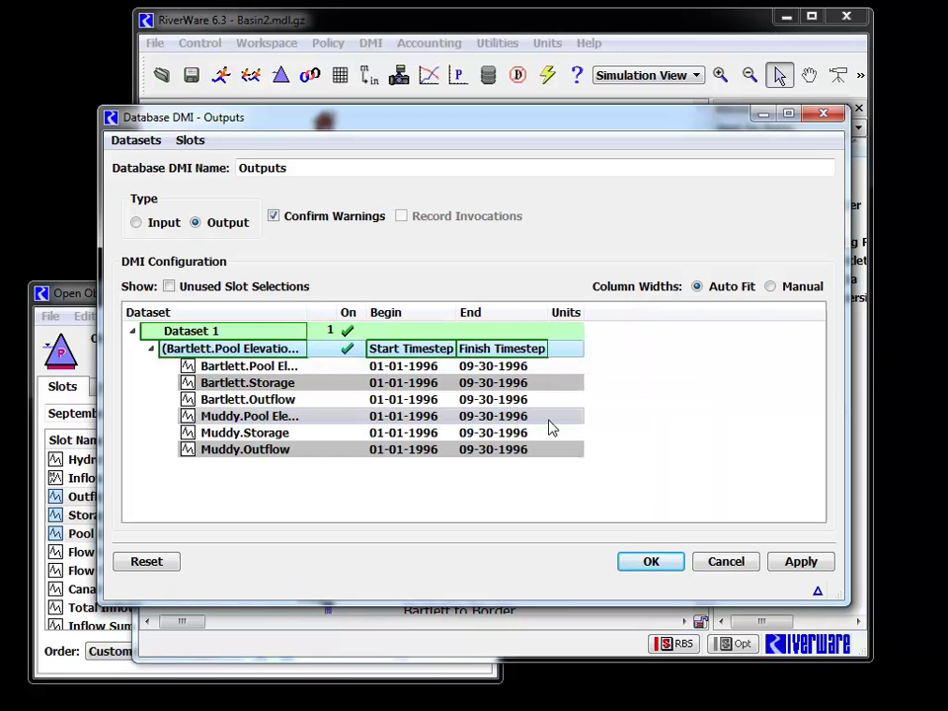
pyautogui.rightClick(483, 353)
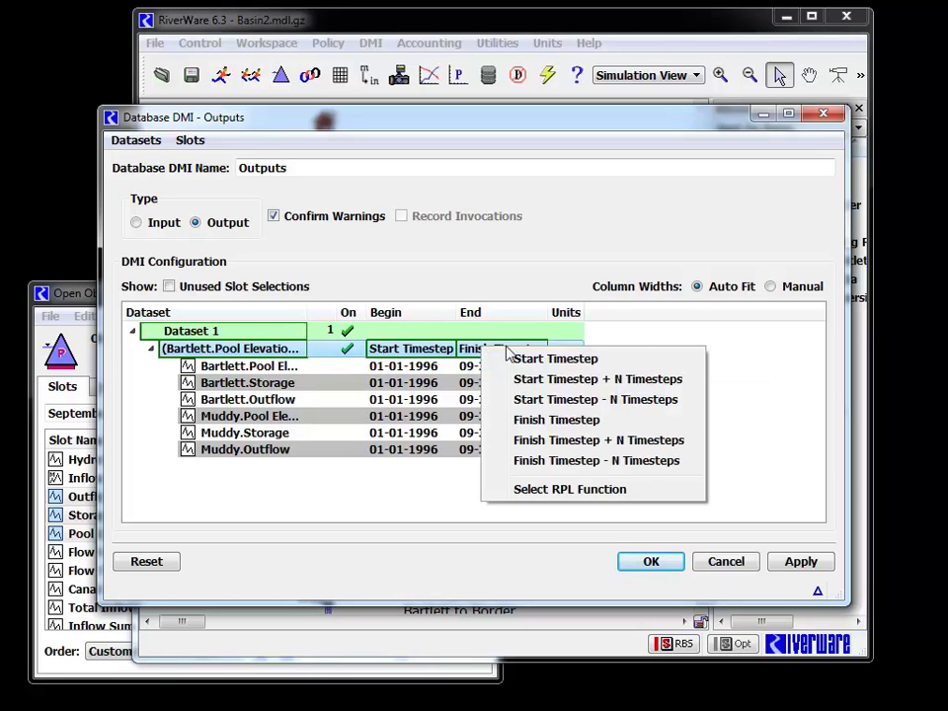
pyautogui.click(549, 422)
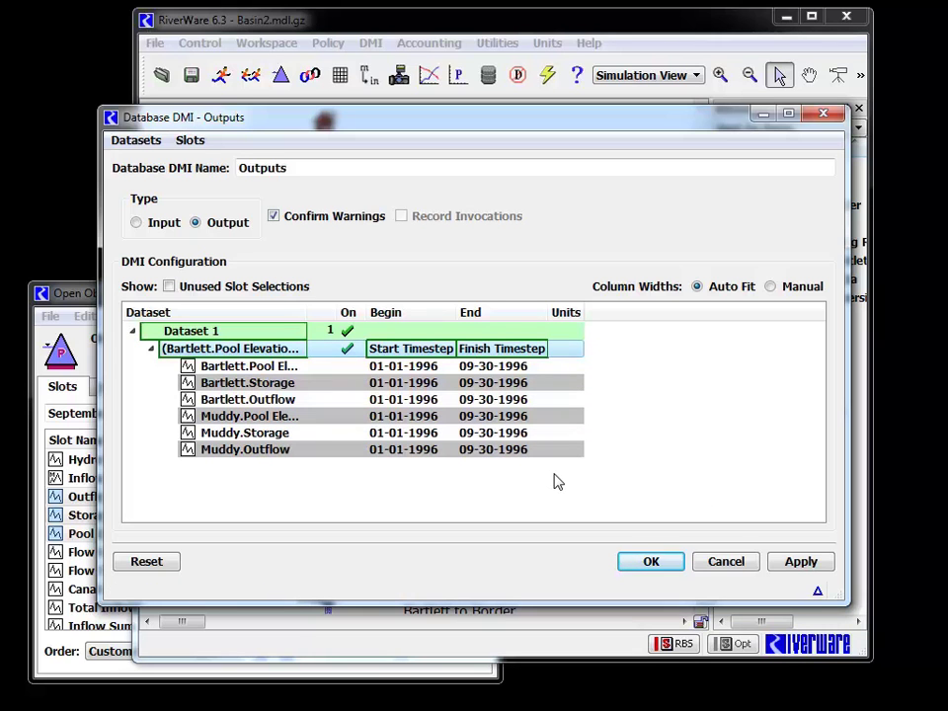
# Step: Open Dataset 1, rename it Outputs To Excel and apply the change
pyautogui.doubleClick(207, 334)
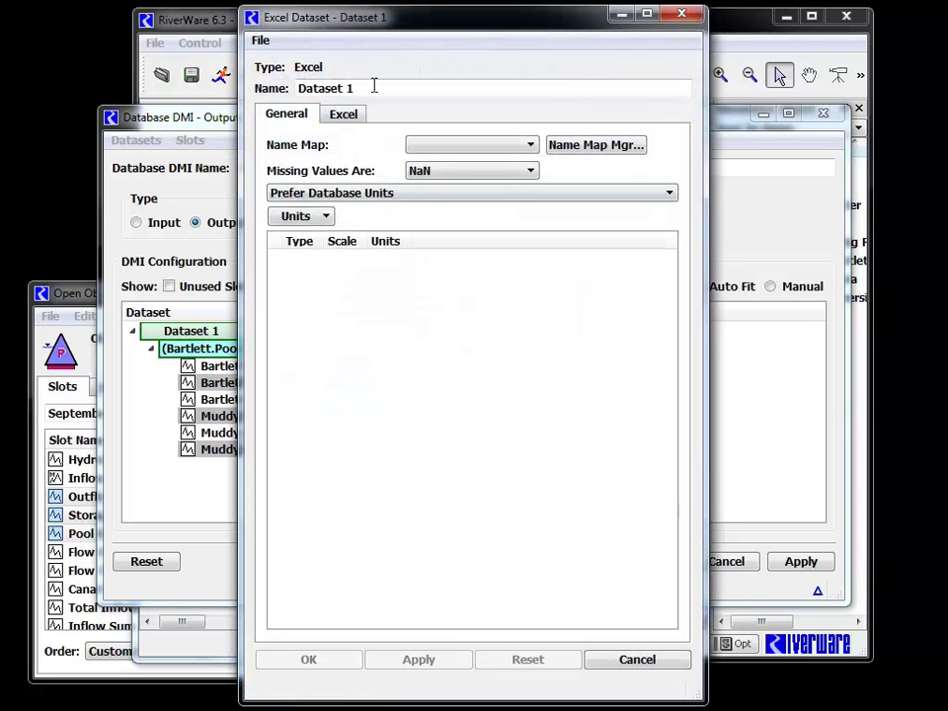
pyautogui.moveTo(375, 91); pyautogui.dragTo(269, 87)
pyautogui.write('Outputs To Excel')
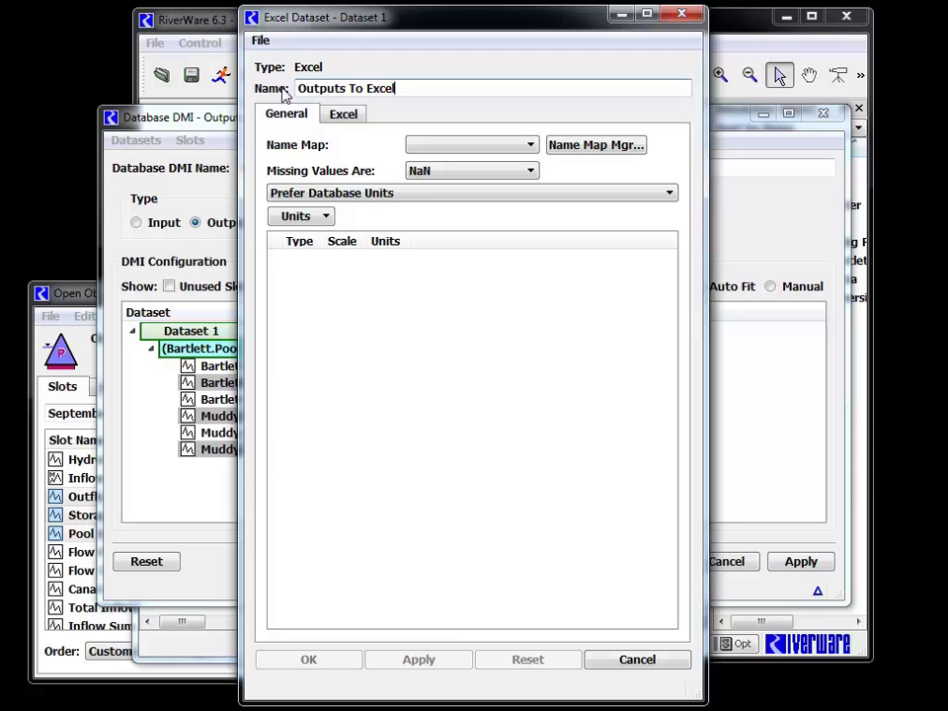
pyautogui.press('Return')
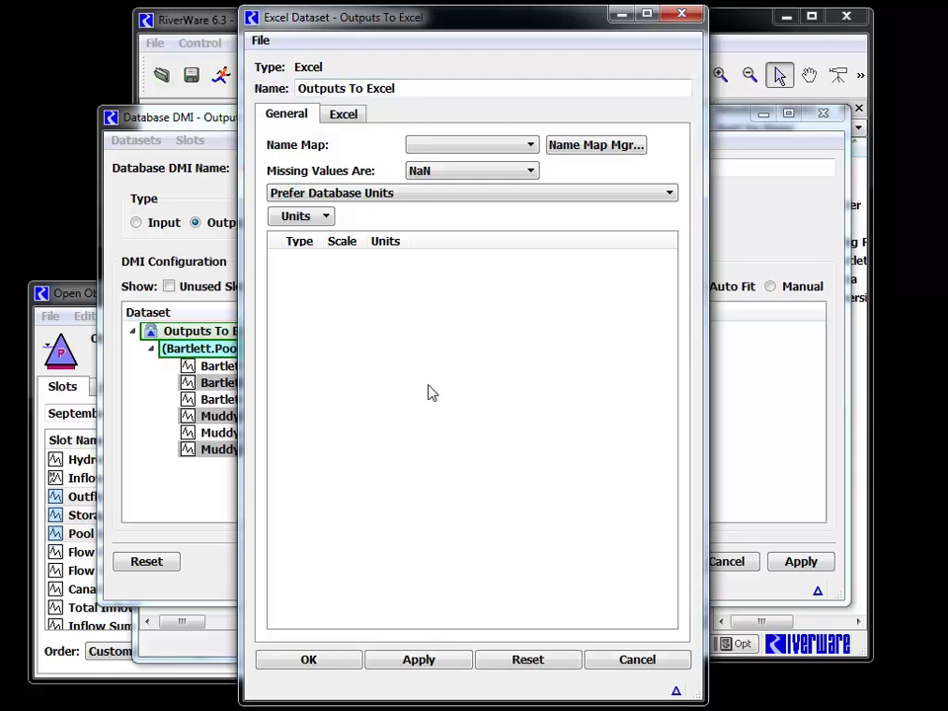
pyautogui.click(433, 658)
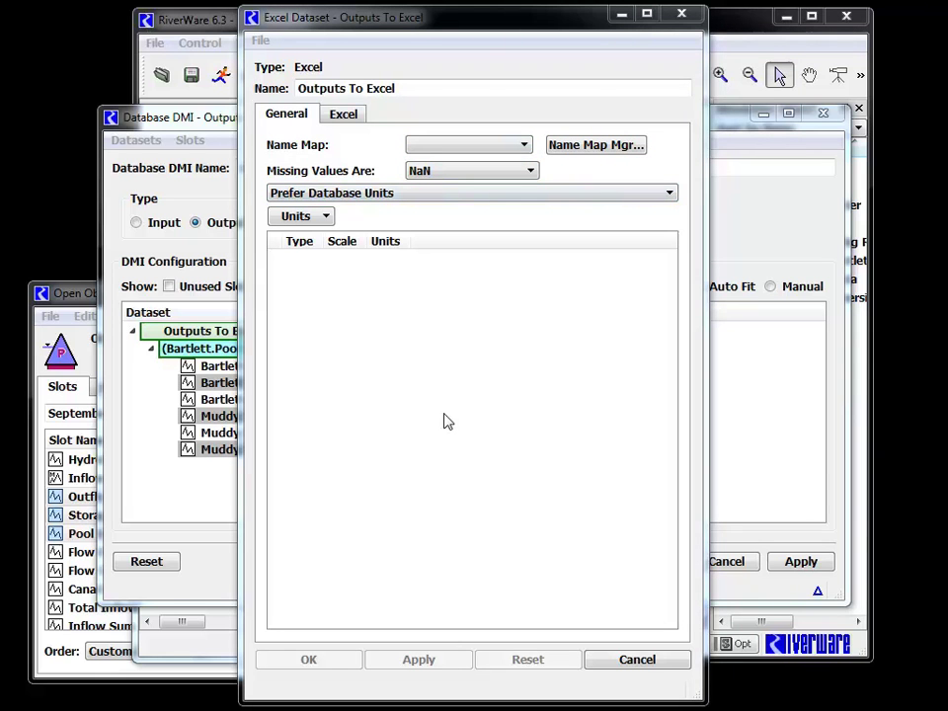
# Step: Set the Outputs To Excel dataset's workbook path to C:\Temp\Output\Out.xls
pyautogui.click(340, 117)
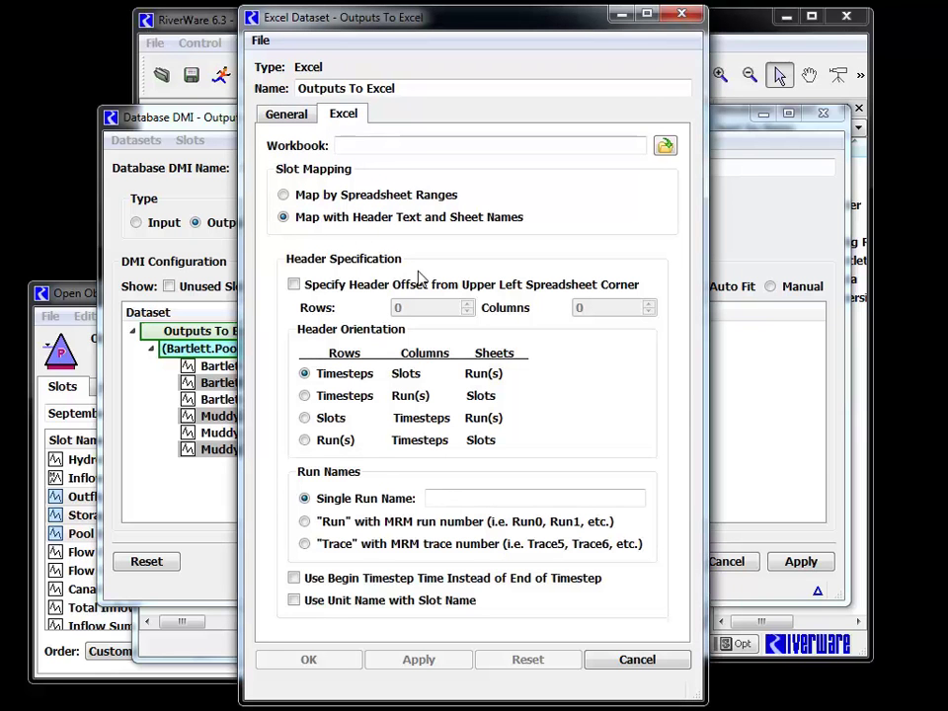
pyautogui.click(372, 143)
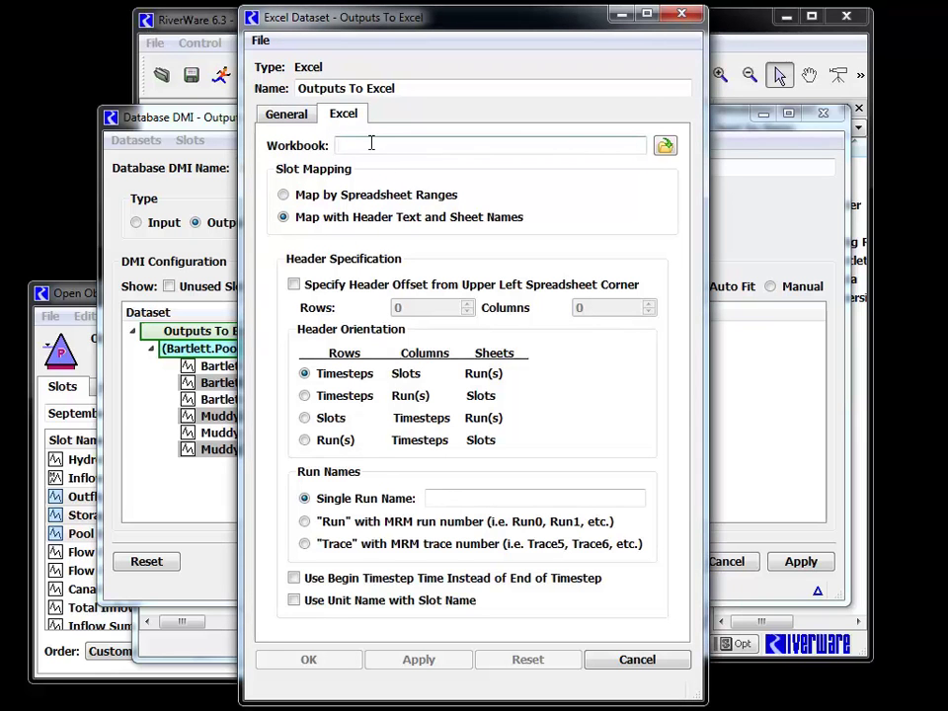
pyautogui.write('C:\\Te')
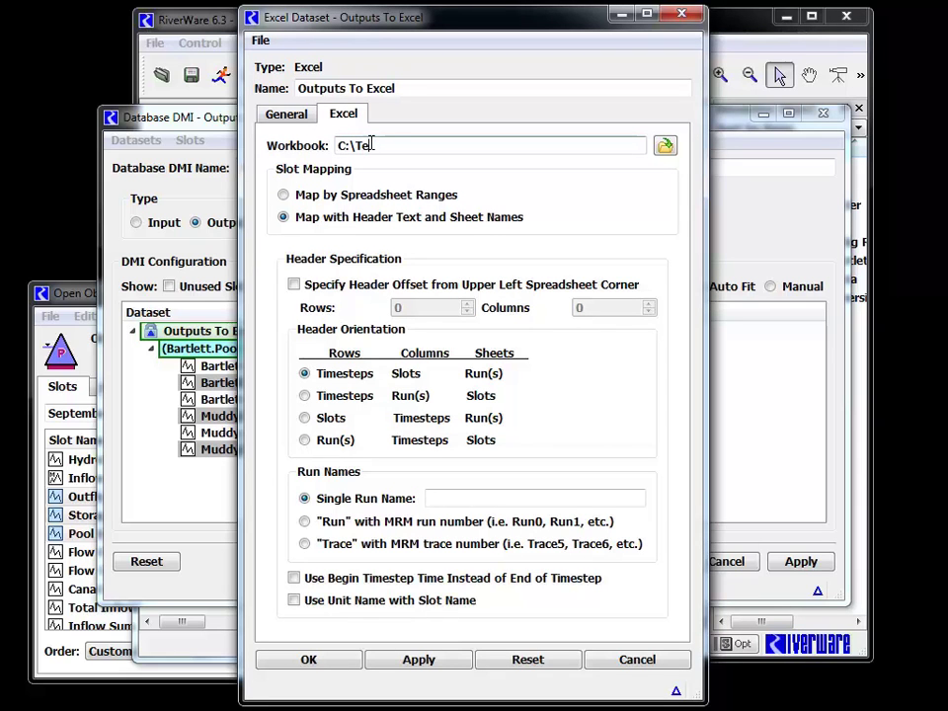
pyautogui.write('mp\\Outpu')
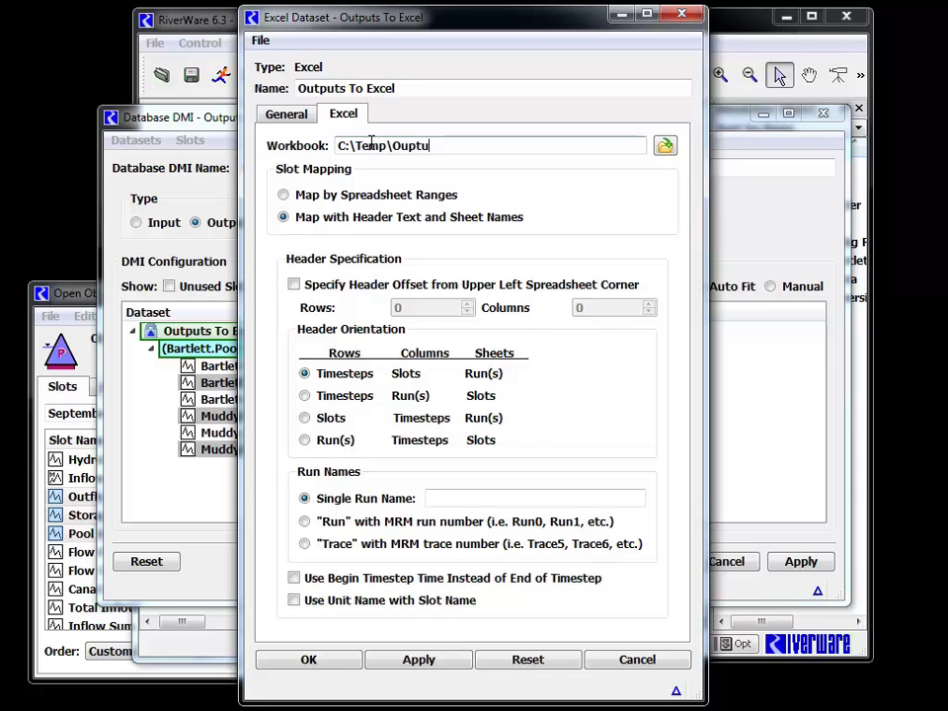
pyautogui.press('BackSpace')
pyautogui.press('BackSpace')
pyautogui.write('tput\\Out.xls')
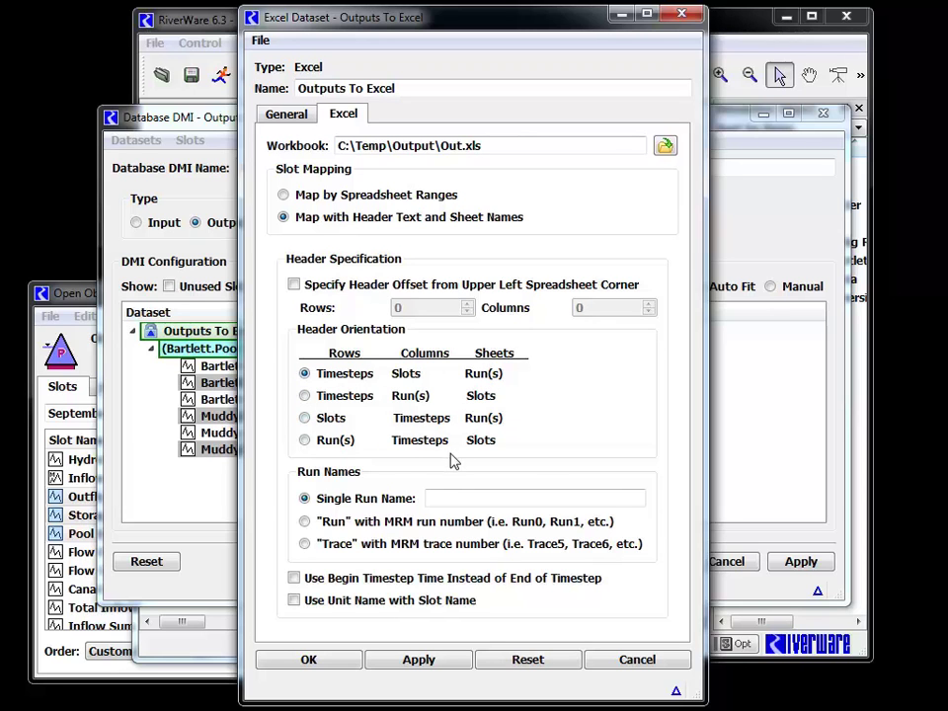
# Step: Set the single run name to Sample, enable using the unit name with the slot name, and accept the dataset
pyautogui.click(447, 500)
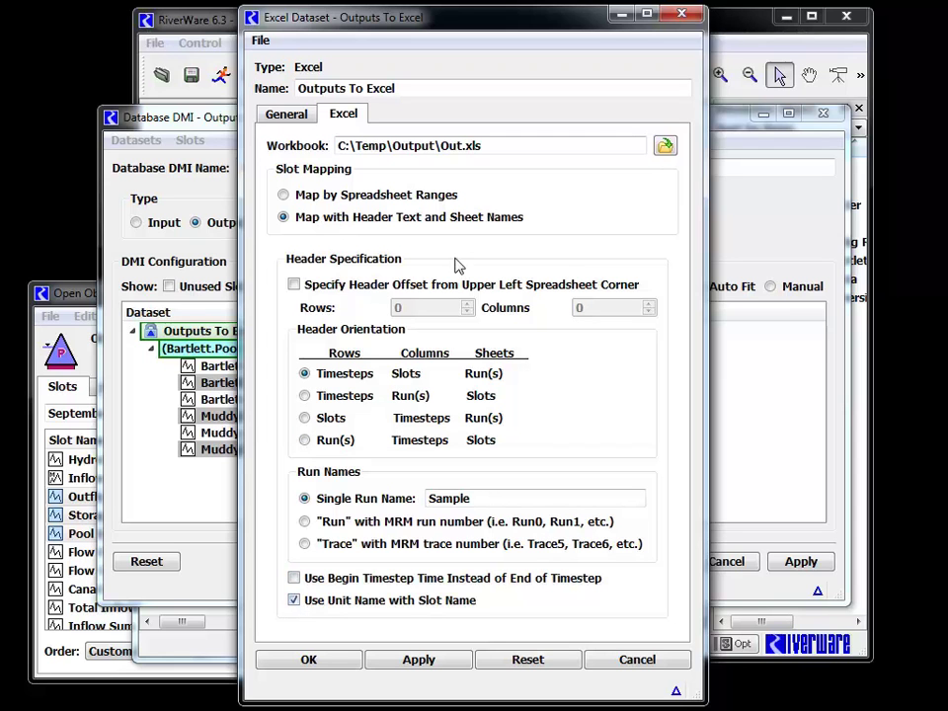
pyautogui.click(329, 661)
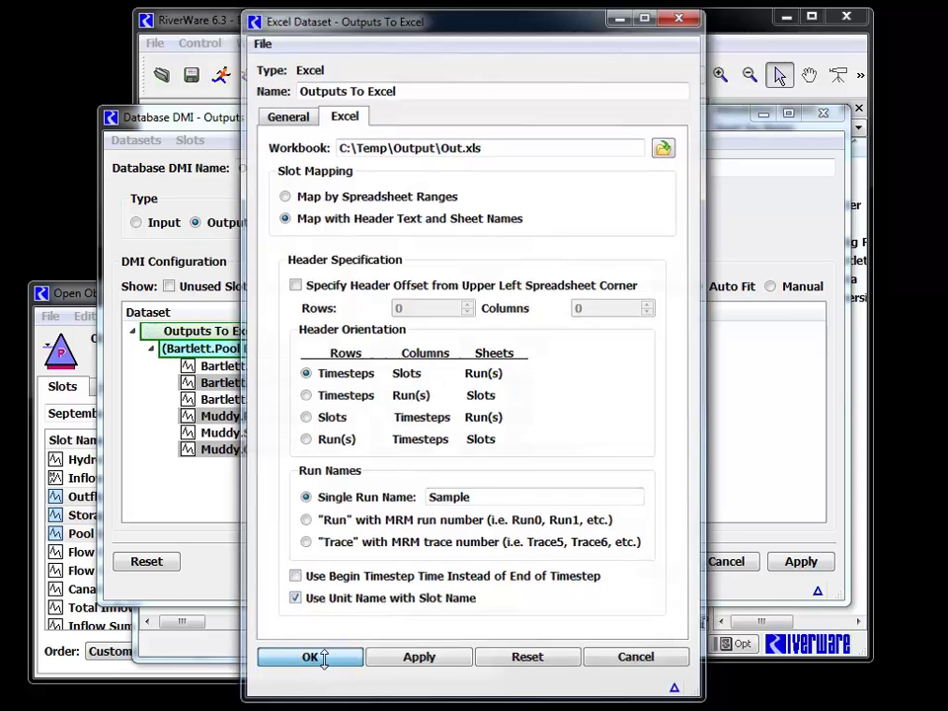
# Step: Reopen the Outputs To Excel dataset, review its workbook, header and run name settings, and close it without changes
pyautogui.doubleClick(191, 338)
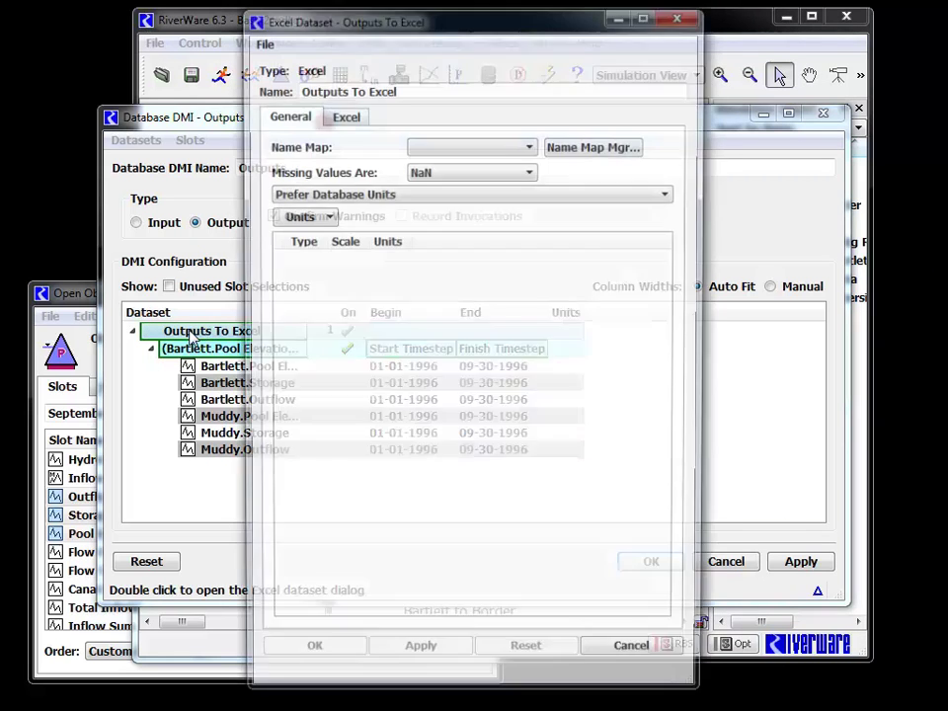
pyautogui.click(344, 115)
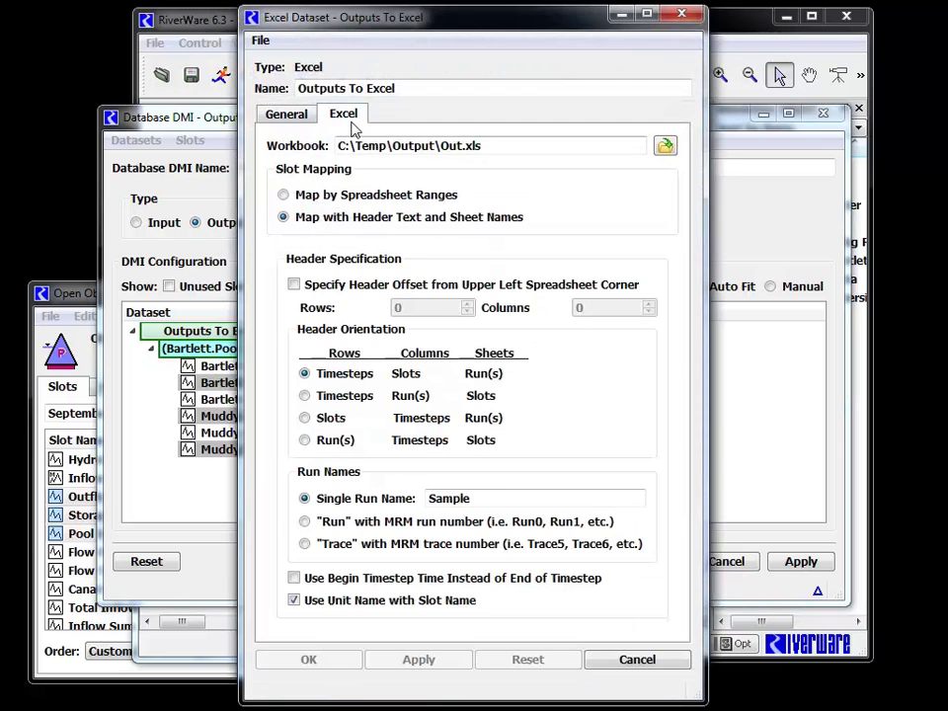
pyautogui.click(637, 660)
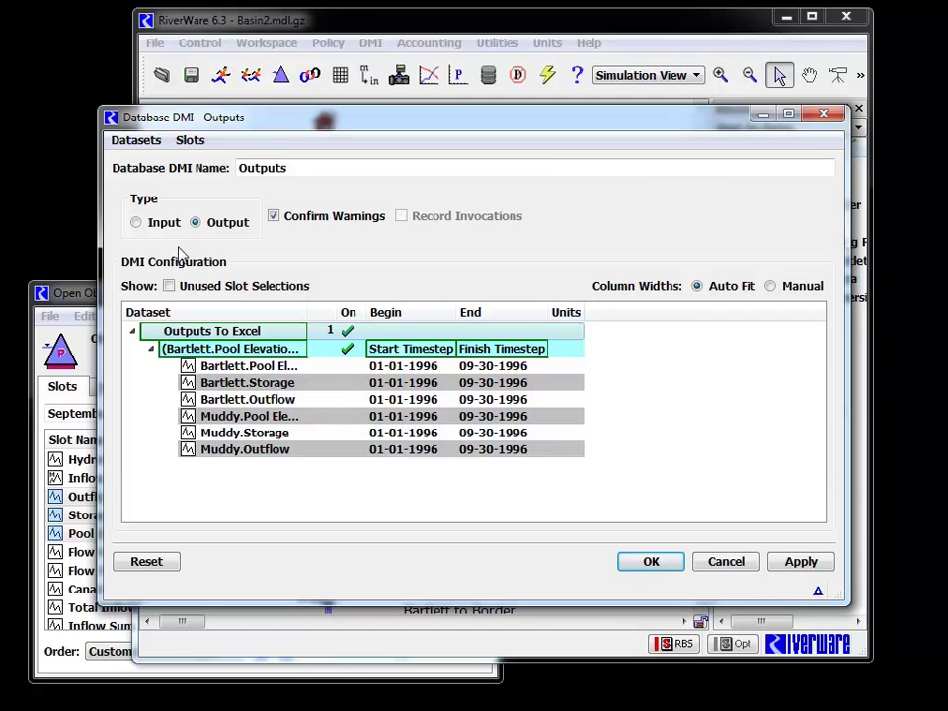
# Step: Accept the Outputs DMI configuration and invoke the Outputs DMI
pyautogui.click(652, 561)
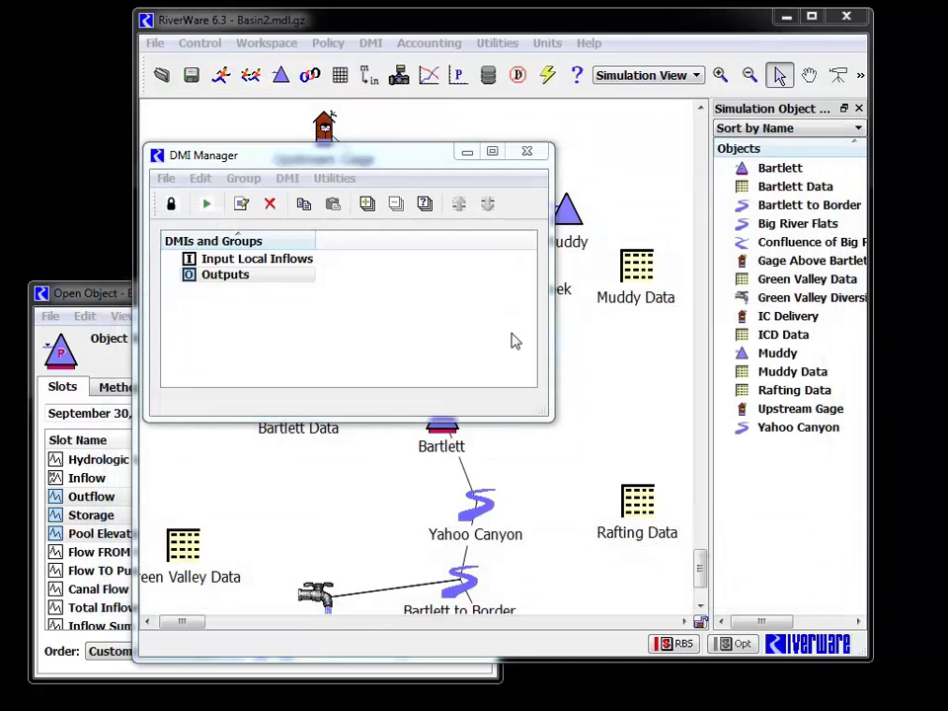
pyautogui.click(259, 275)
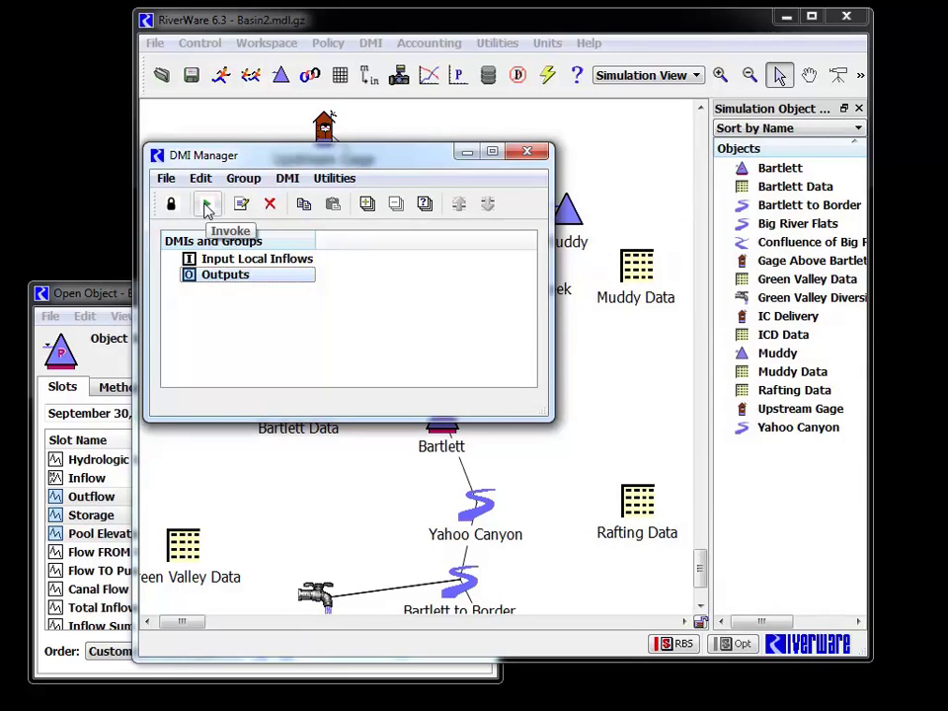
pyautogui.click(206, 205)
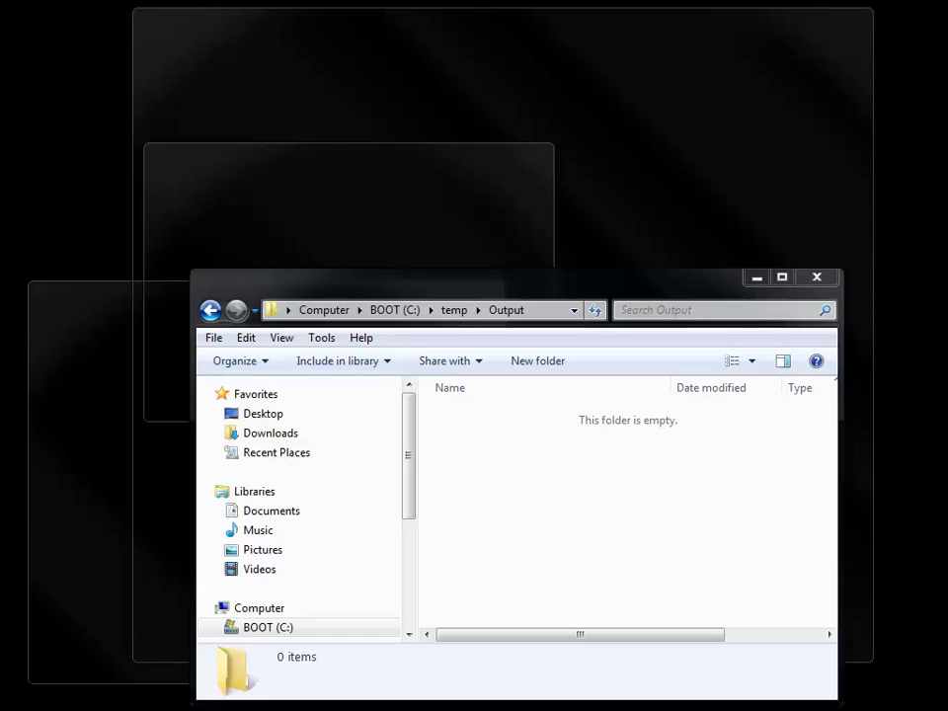
# Step: Switch to the C:\Temp\Output folder, open Out.xls in Excel, and fit columns B to H to their contents
pyautogui.hotkey('alt', 'Tab')
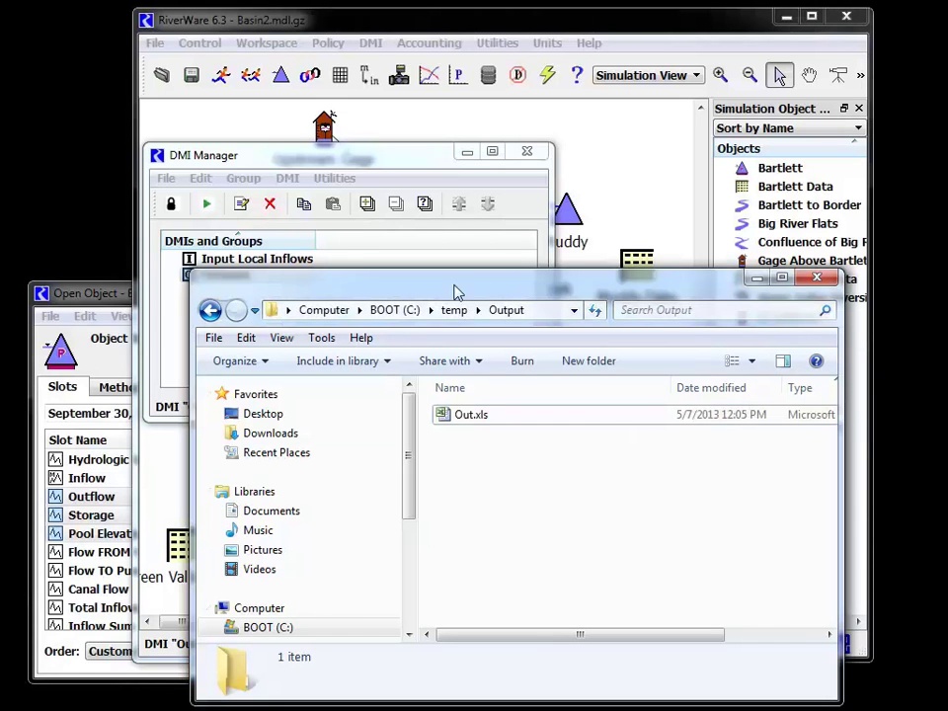
pyautogui.doubleClick(470, 415)
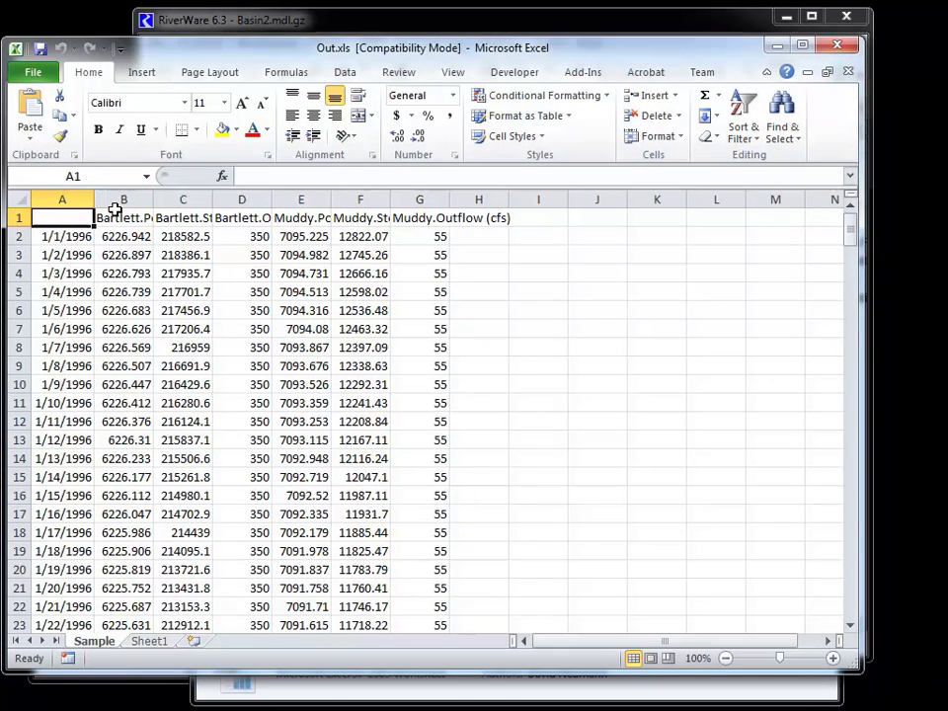
pyautogui.moveTo(115, 209); pyautogui.dragTo(507, 192)
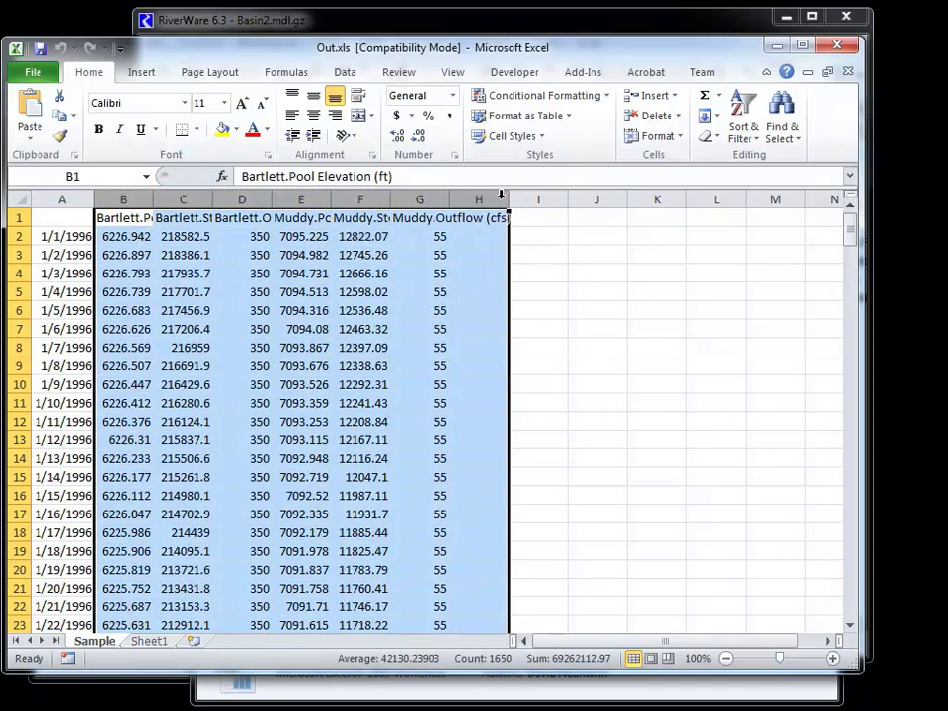
pyautogui.doubleClick(513, 194)
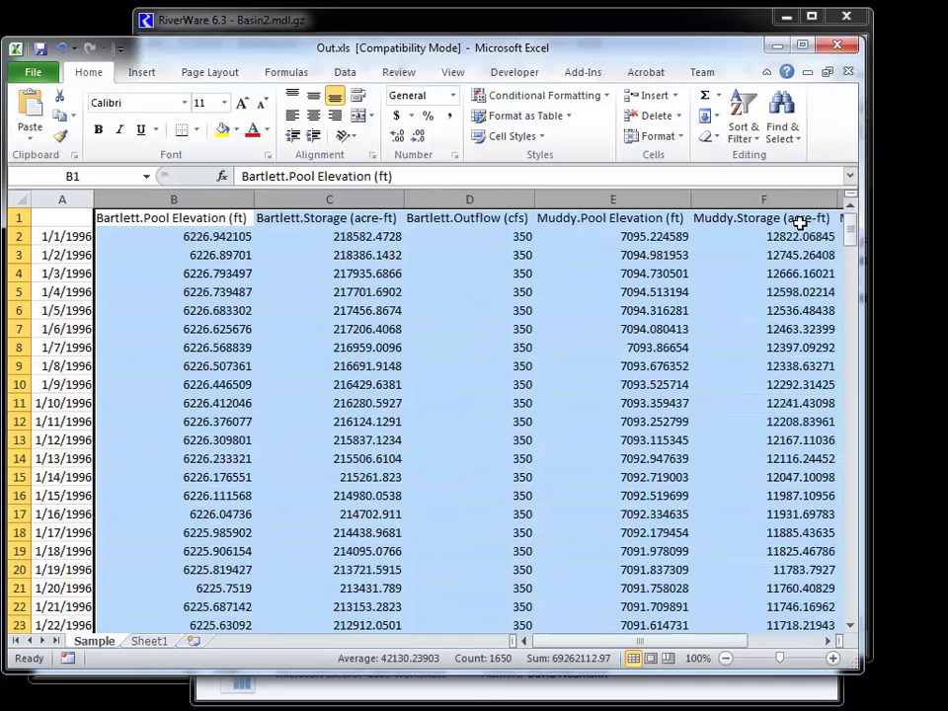
# Step: Switch to RiverWare and reopen the Outputs DMI's Outputs To Excel dataset to review its Excel header and run name settings
pyautogui.click(353, 23)
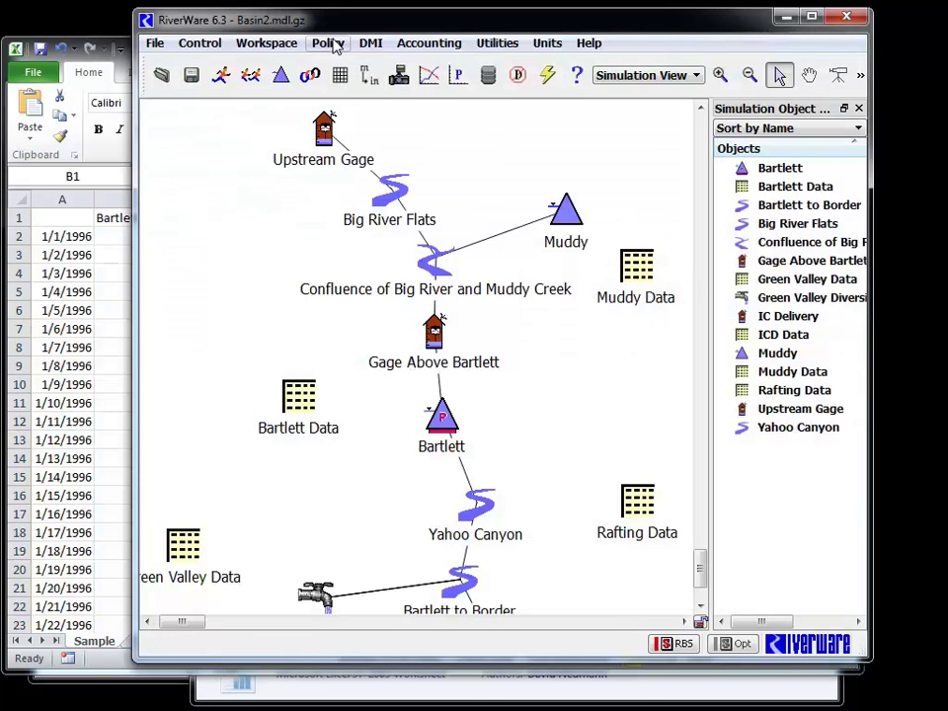
pyautogui.click(371, 43)
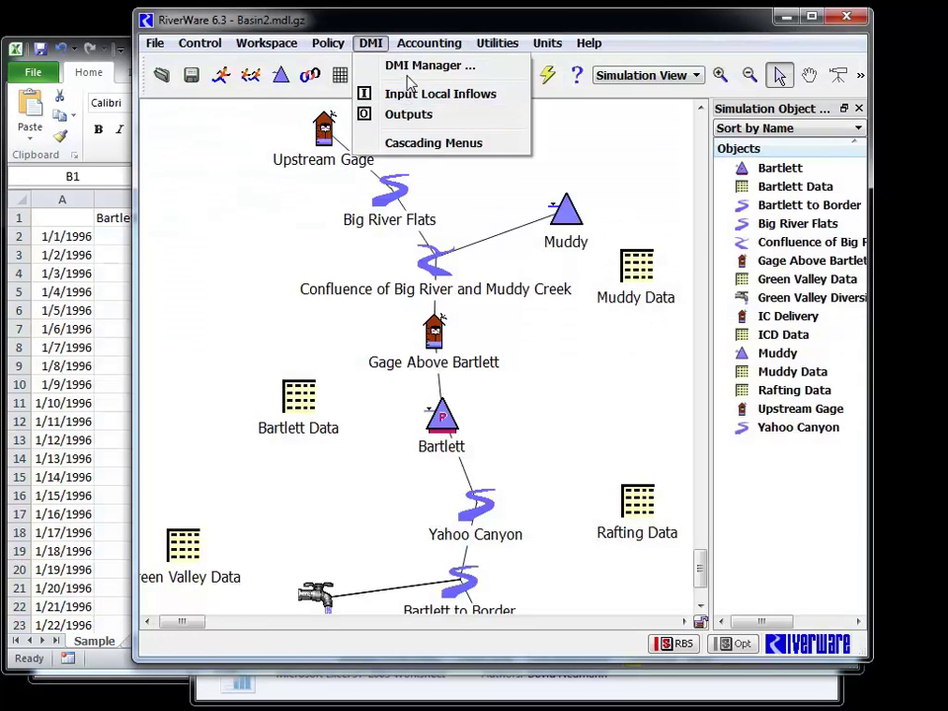
pyautogui.click(409, 71)
pyautogui.doubleClick(239, 276)
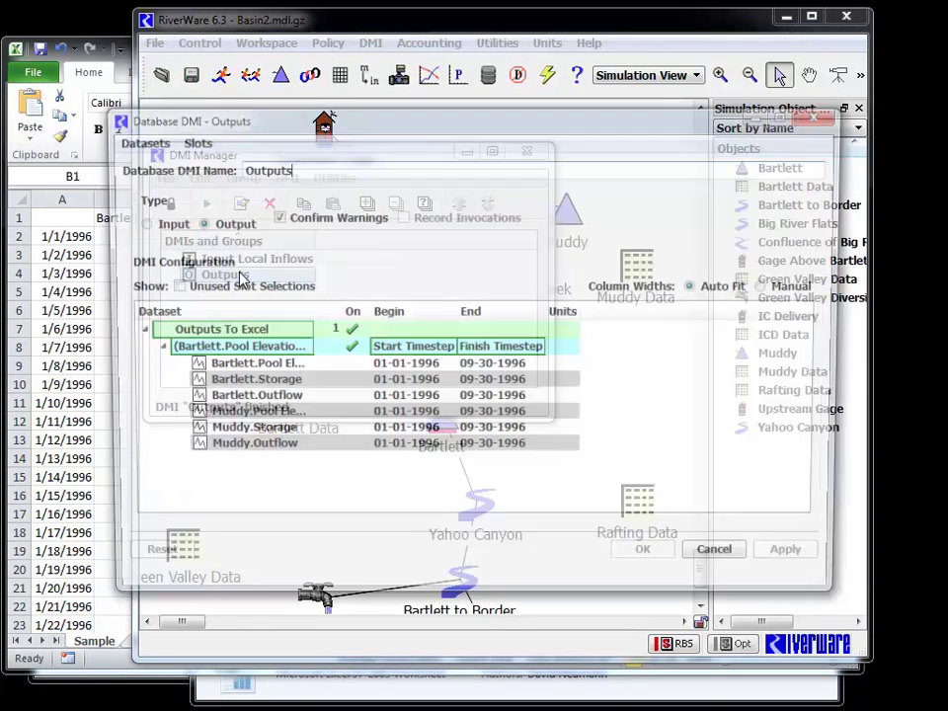
pyautogui.doubleClick(272, 336)
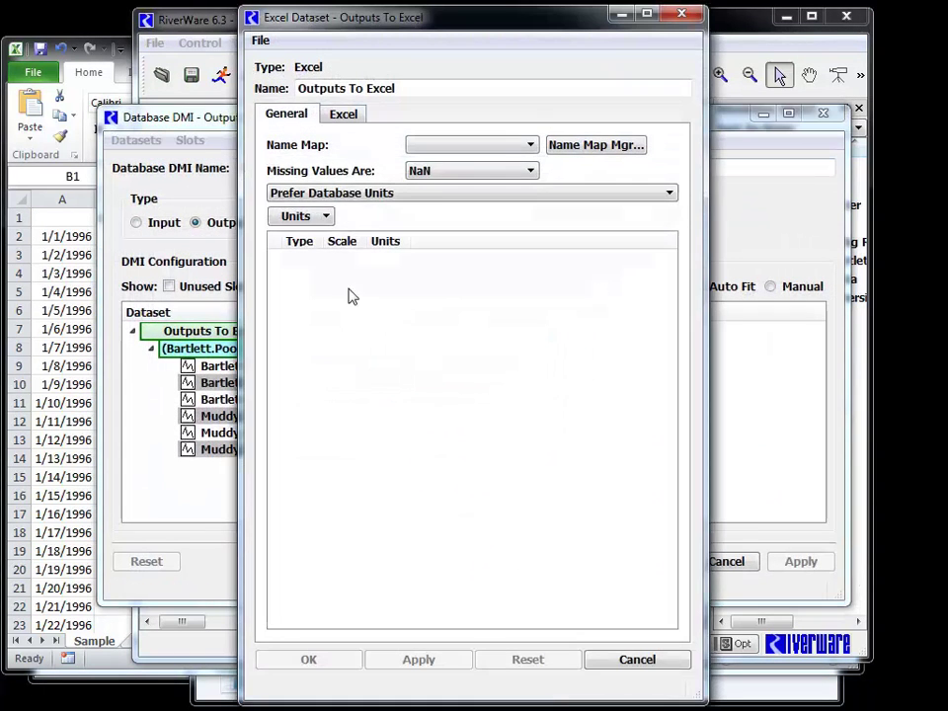
pyautogui.click(342, 113)
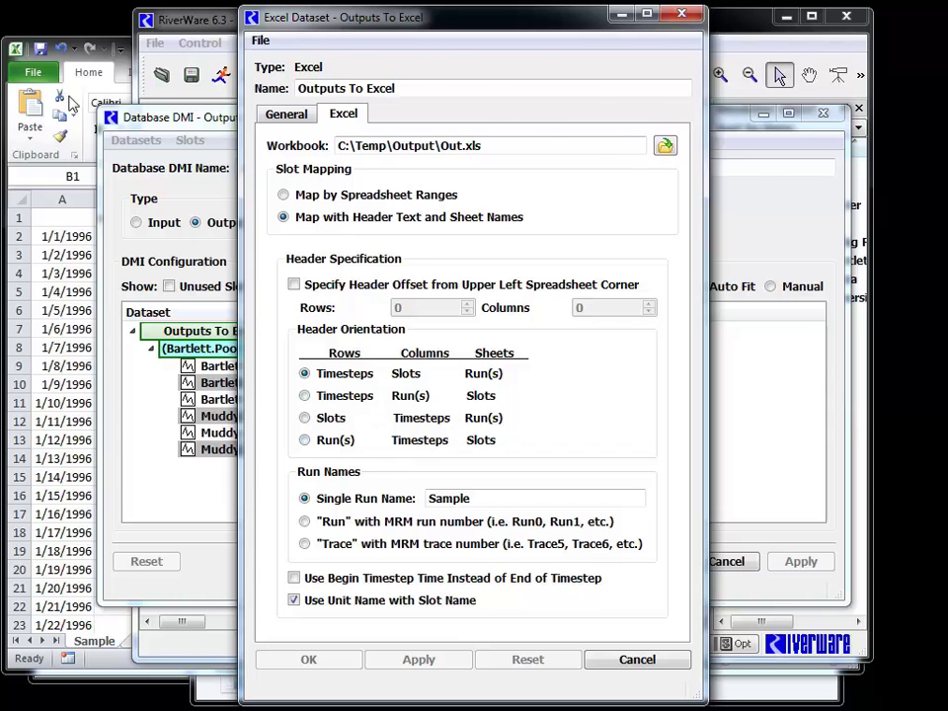
# Step: Switch to Excel and close the Out.xls workbook without saving changes
pyautogui.click(74, 336)
pyautogui.click(427, 289)
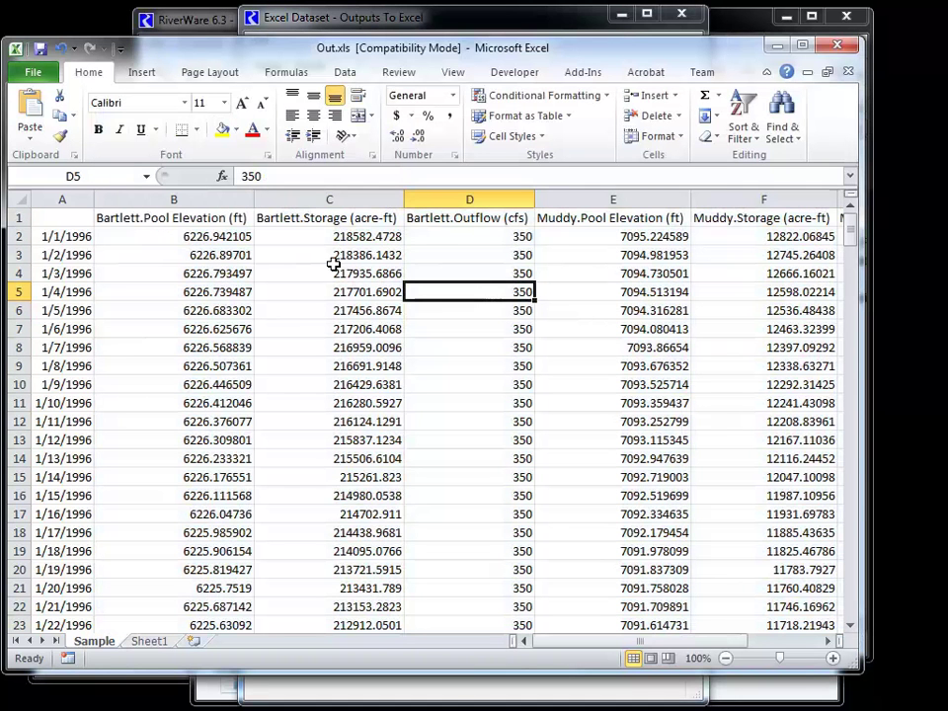
pyautogui.click(838, 45)
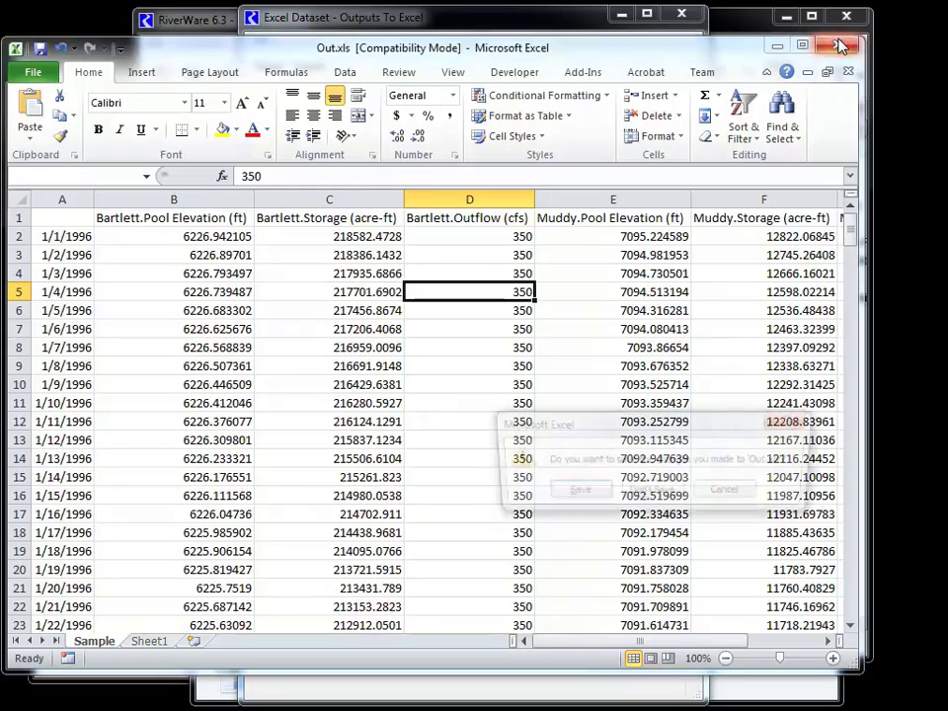
pyautogui.click(643, 492)
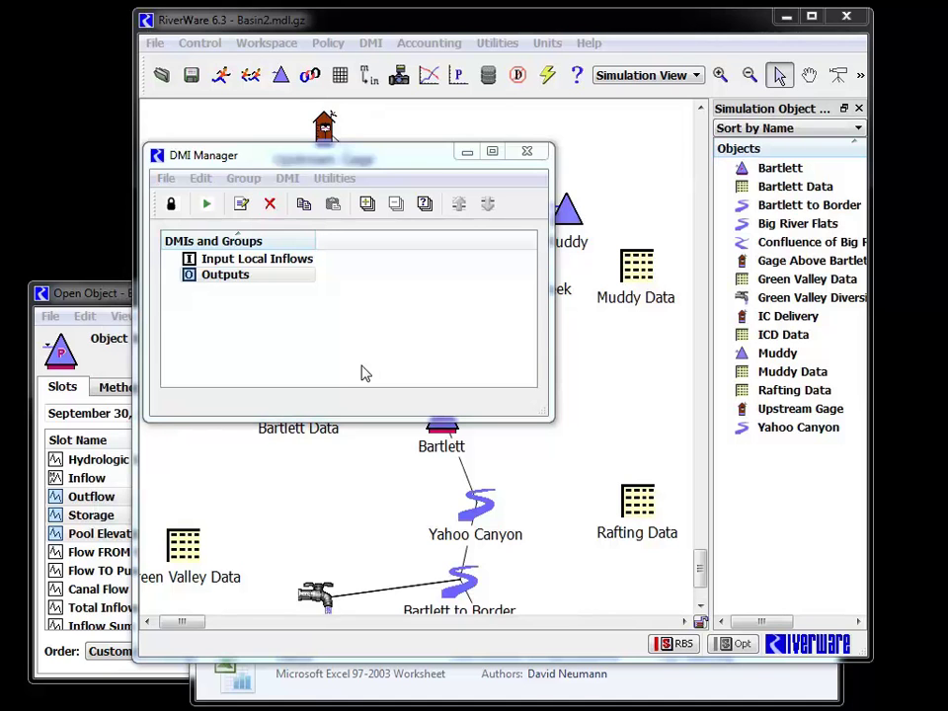
# Step: Open the Outputs DMI in RiverWare to review its dataset and slot configuration, and close it without changes
pyautogui.doubleClick(228, 274)
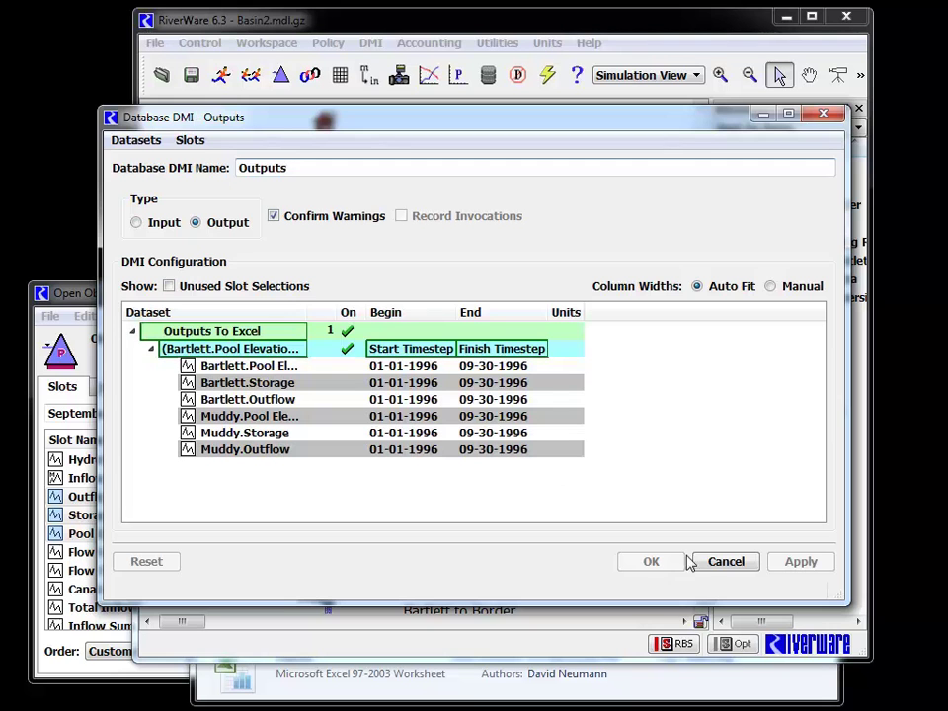
pyautogui.click(726, 562)
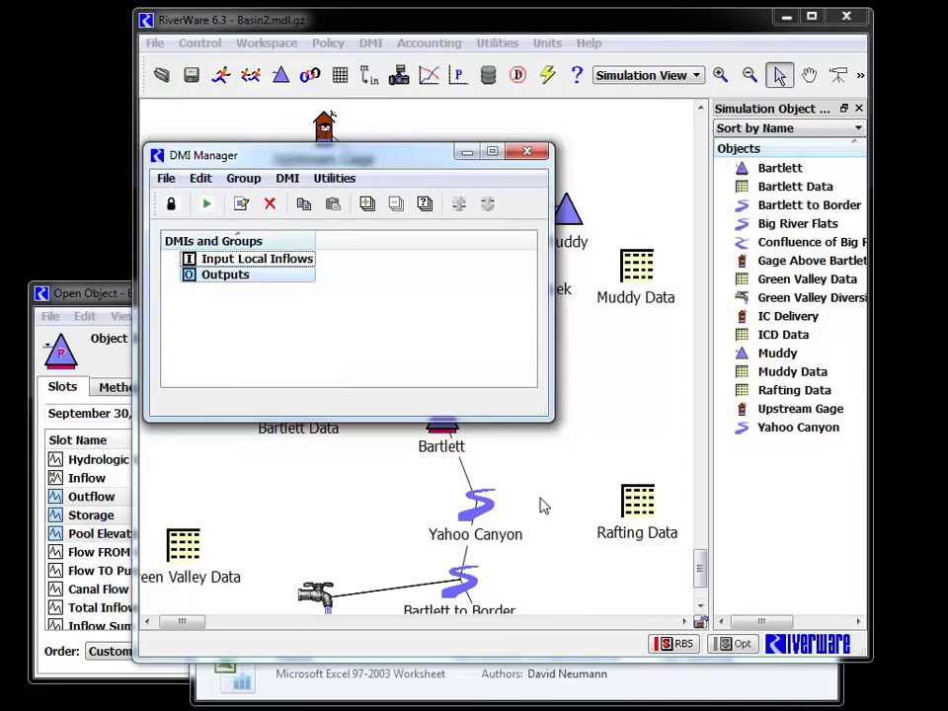